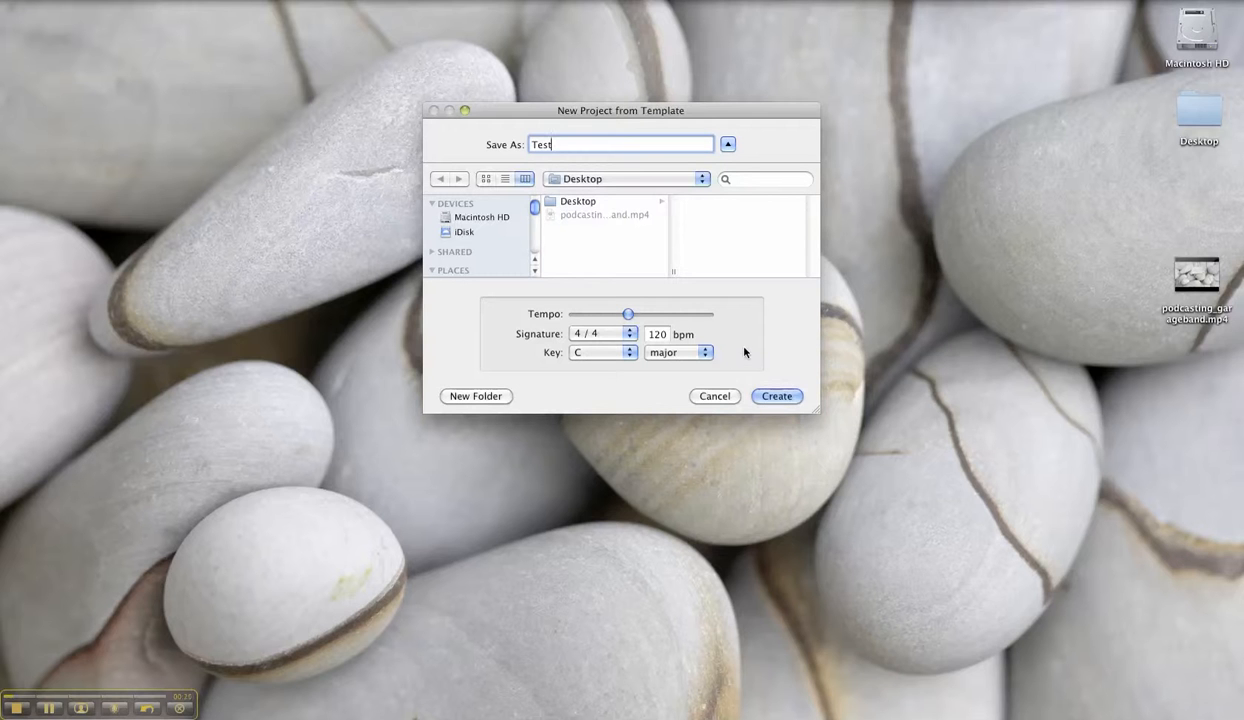
Create the podcast project Test on the Desktop at 120 bpm, 4/4, C major, and show the Podcast Track's info.
left_click(775, 396)
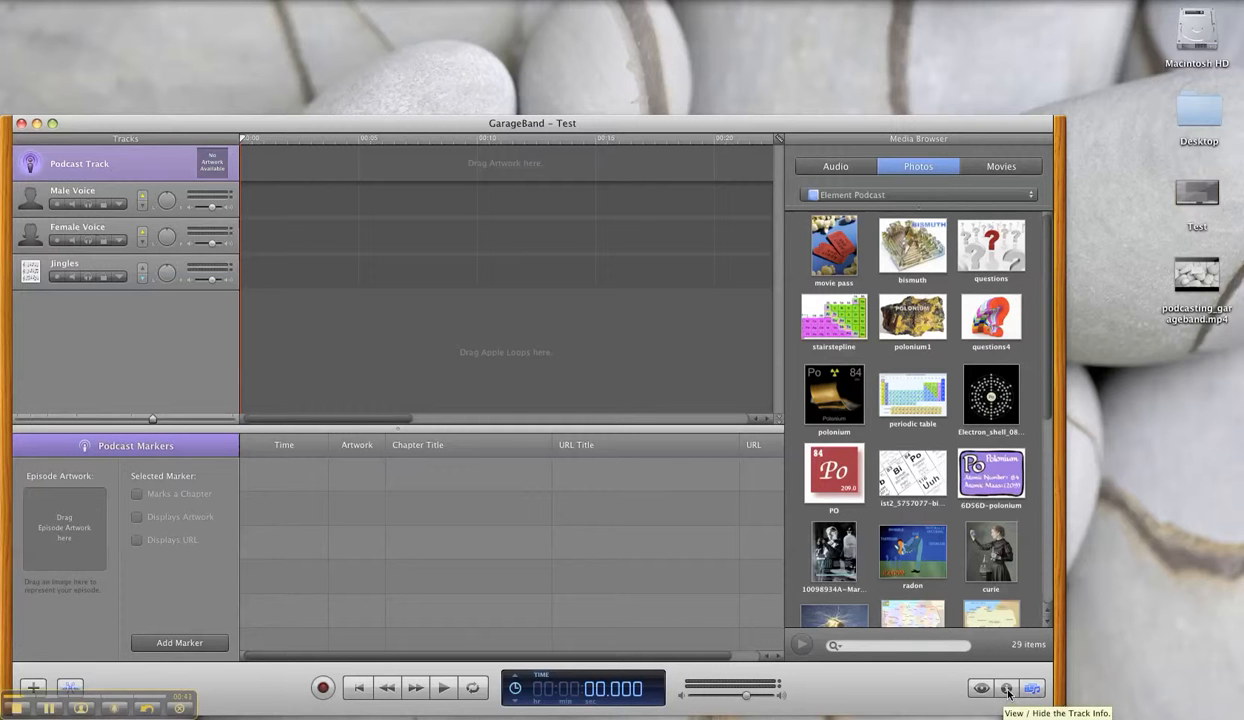
left_click(1007, 689)
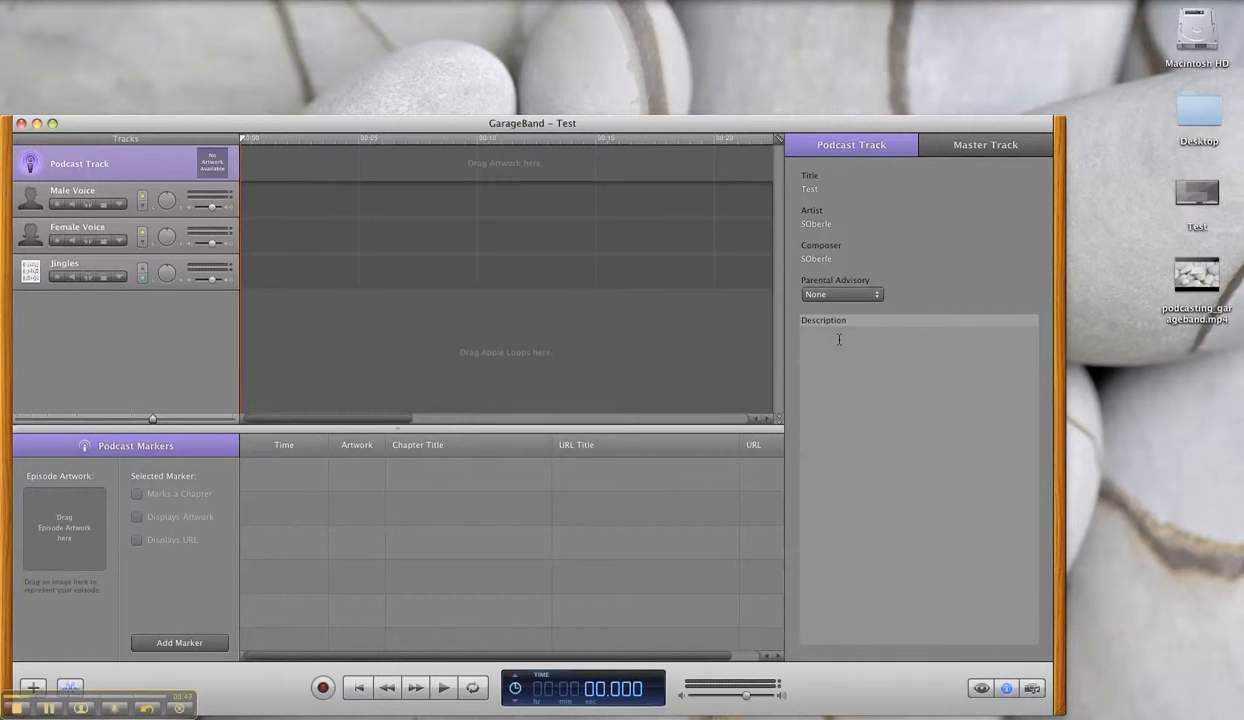
Add the cinematic jingle Borealis at the start of the Jingles track, stop playback and return the playhead to the beginning.
left_click(981, 689)
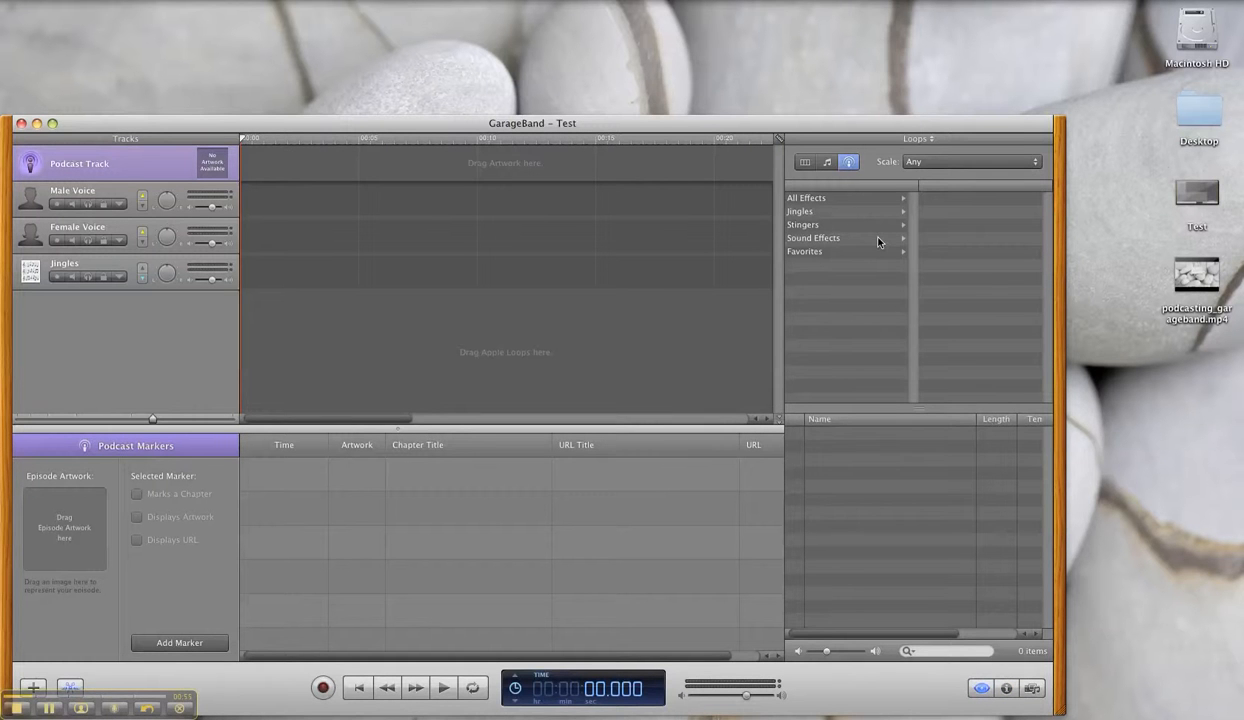
left_click(804, 214)
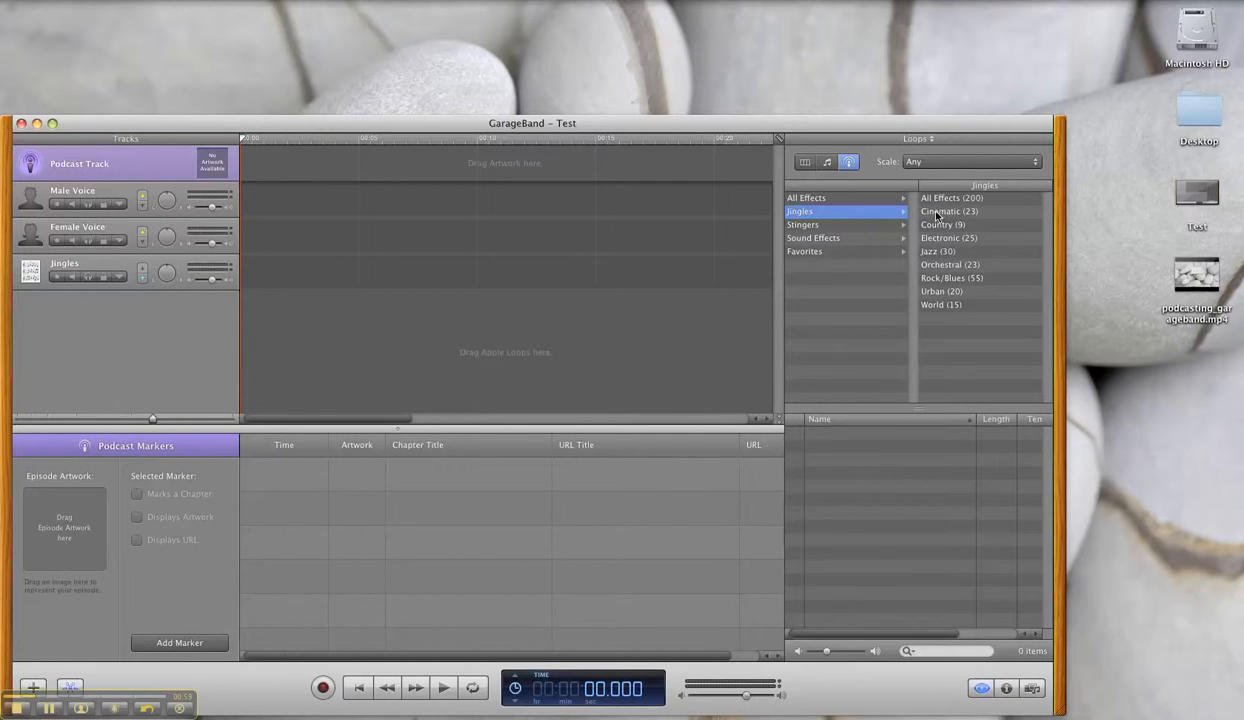
left_click(922, 211)
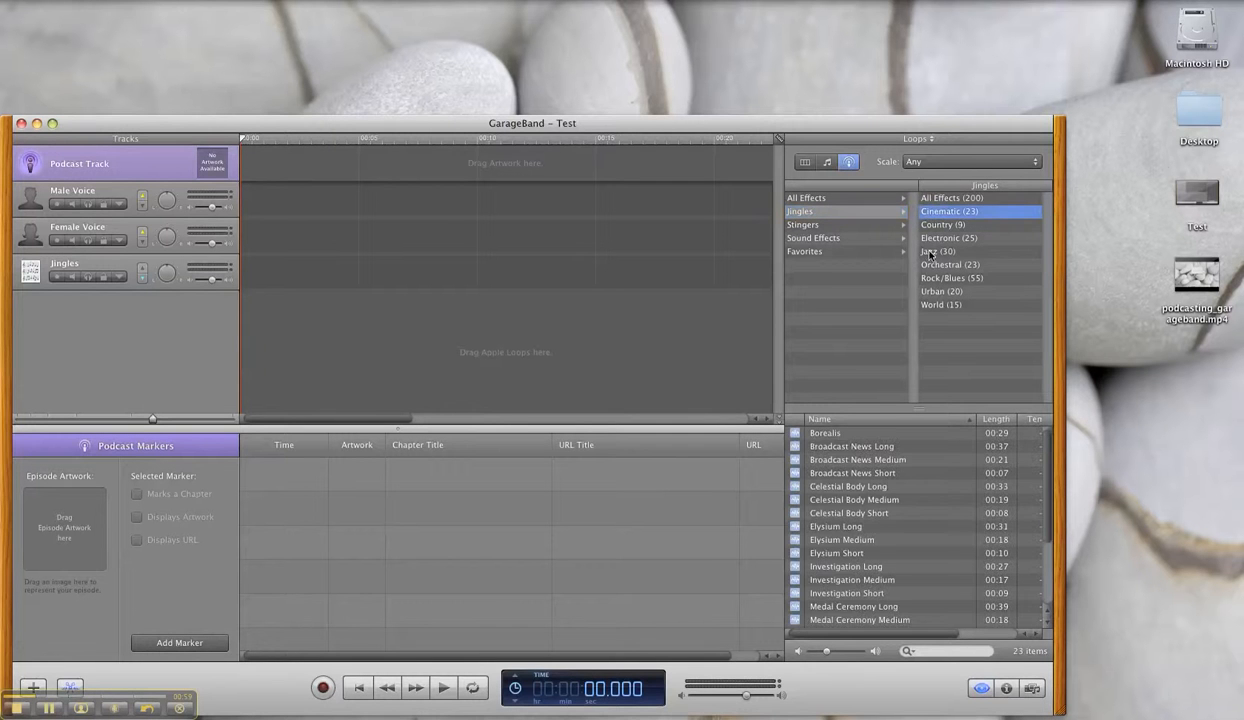
left_click(820, 434)
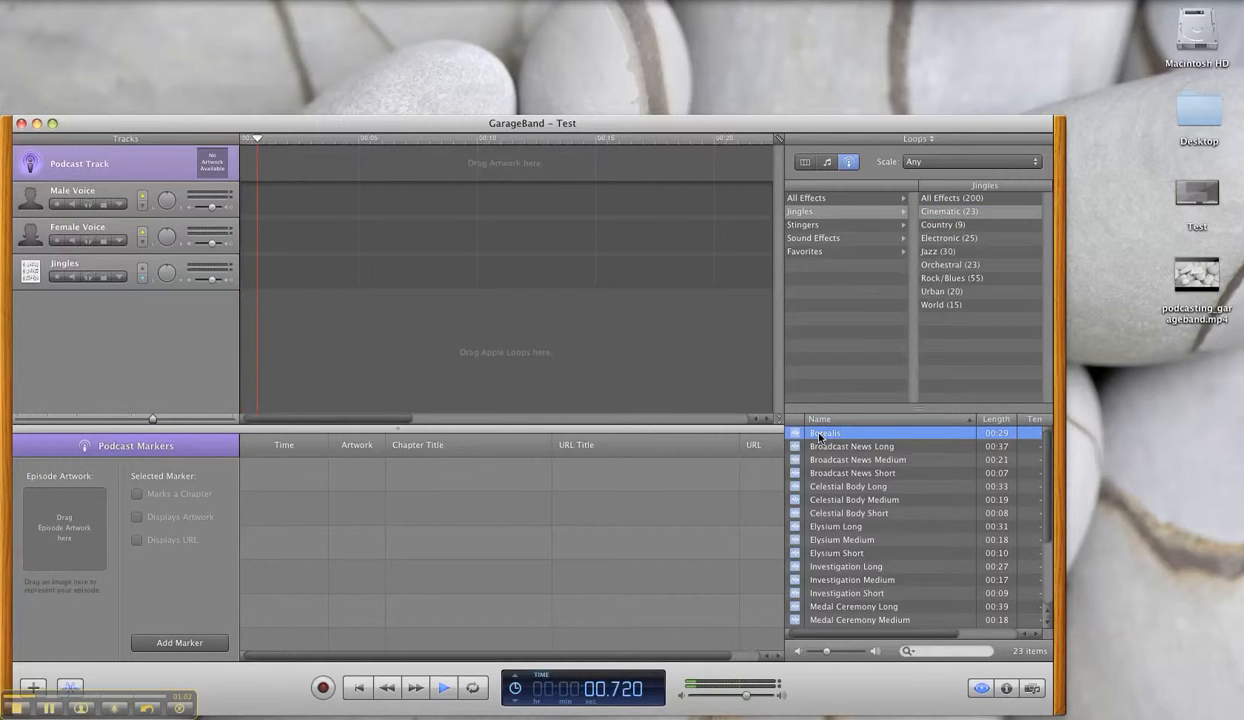
left_click_drag(820, 436, 240, 282)
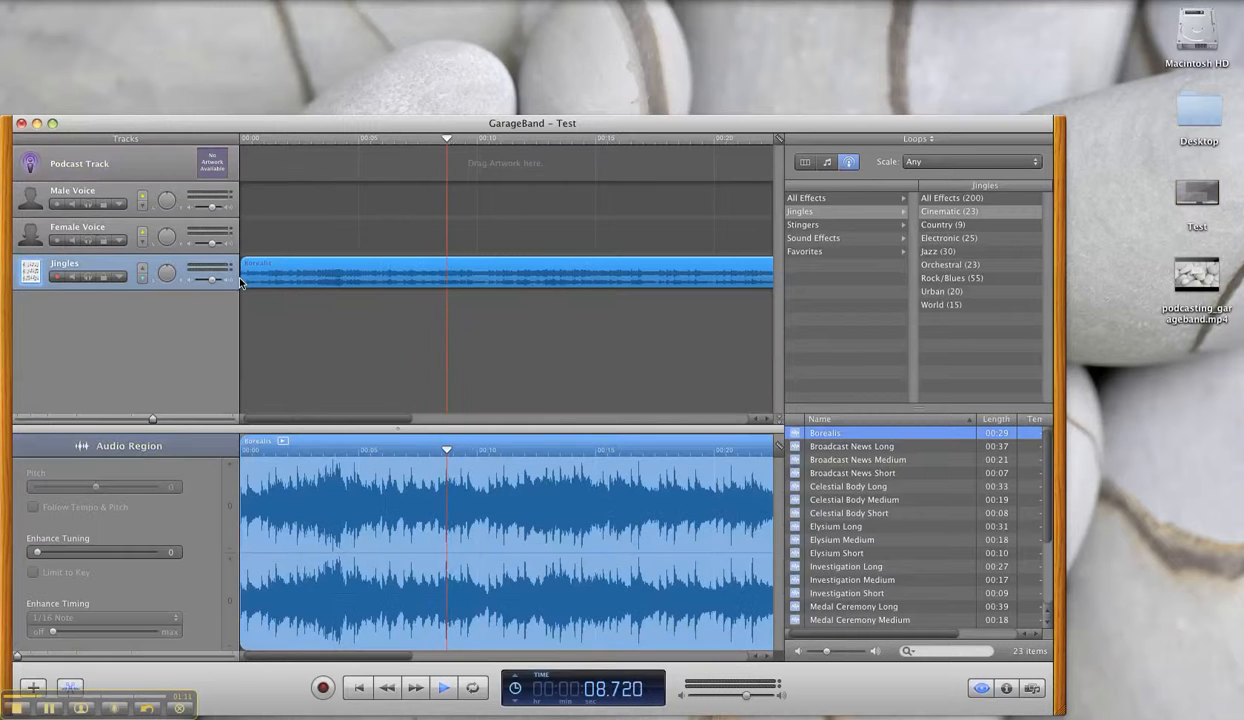
key("space")
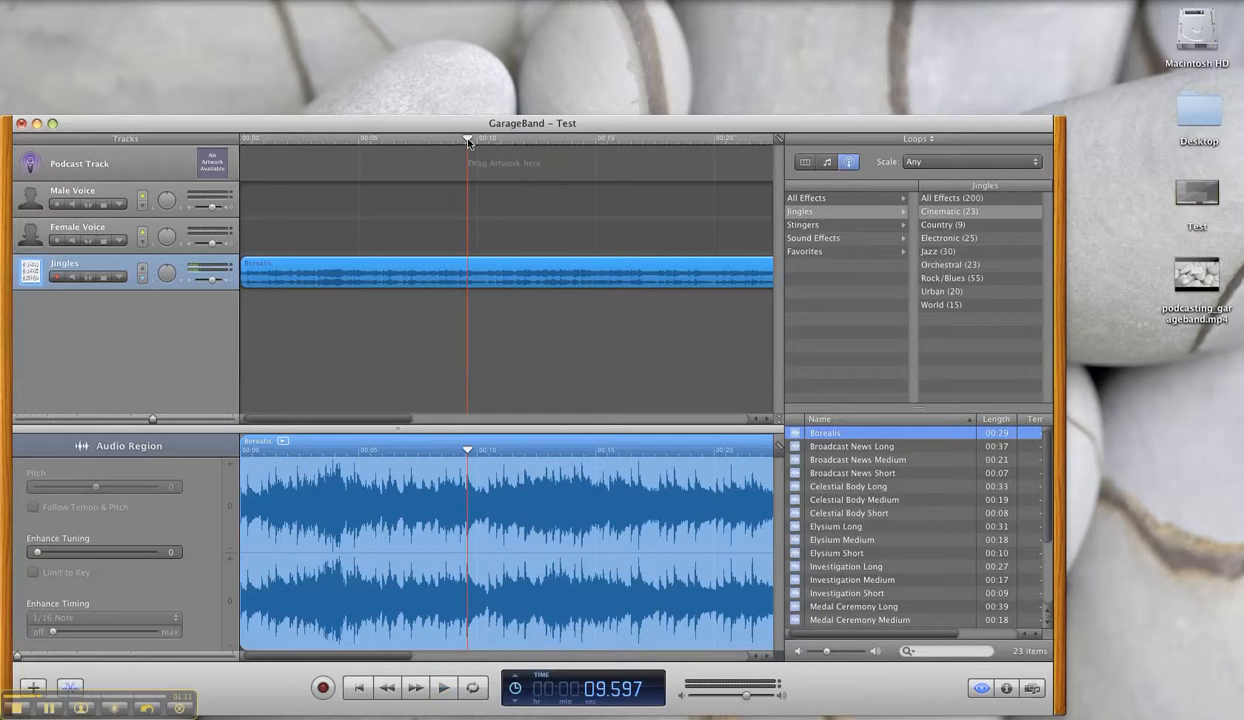
left_click_drag(465, 141, 224, 136)
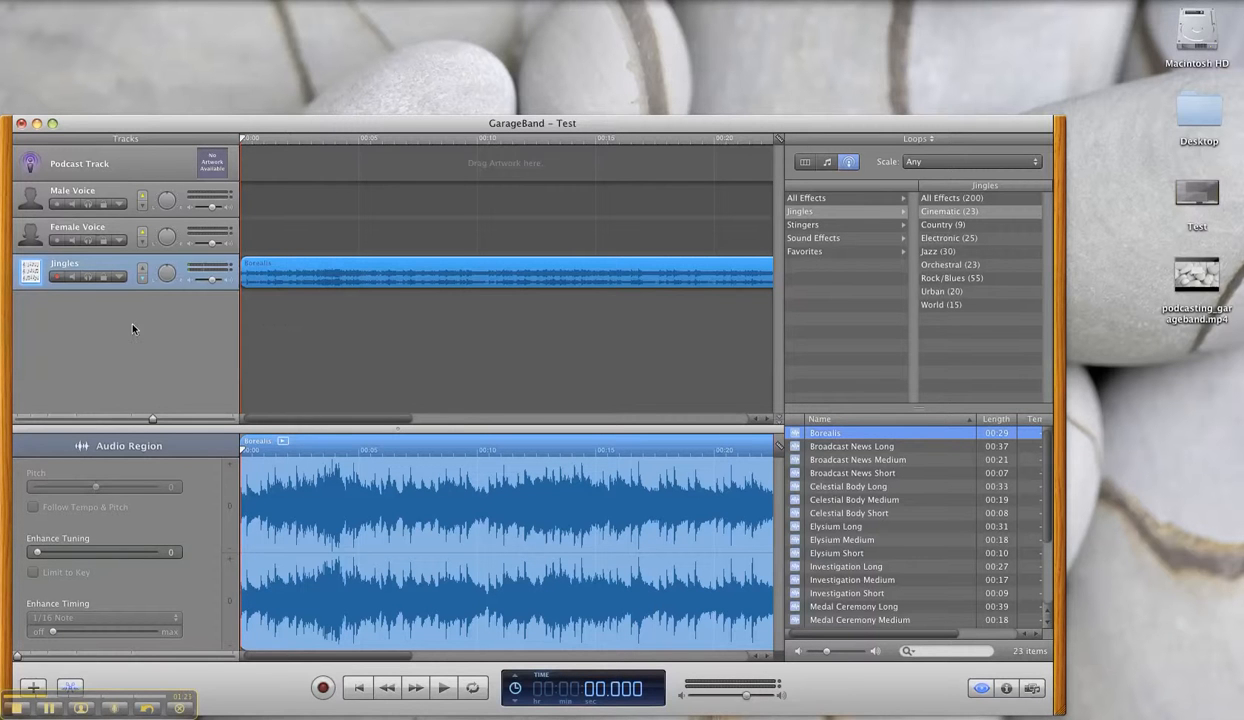
Mute the Jingles track and record a voice clip about 6 seconds long on the Female Voice track.
left_click(57, 276)
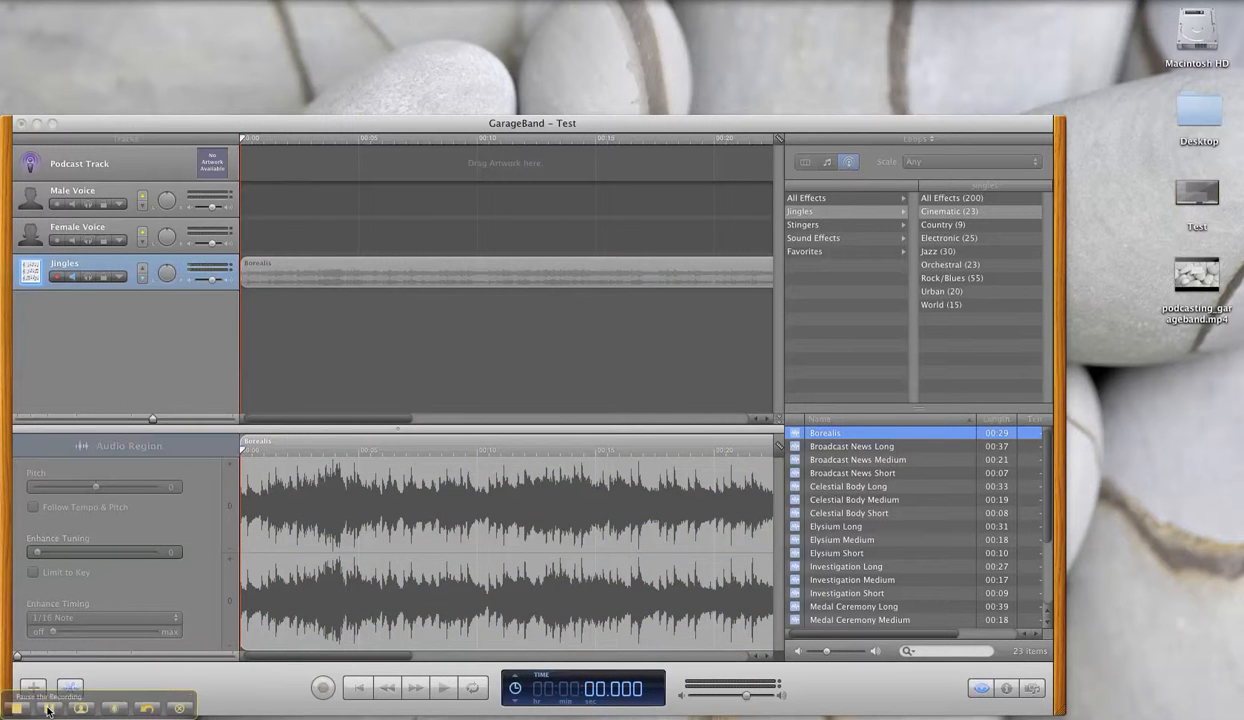
left_click(47, 709)
left_click(121, 220)
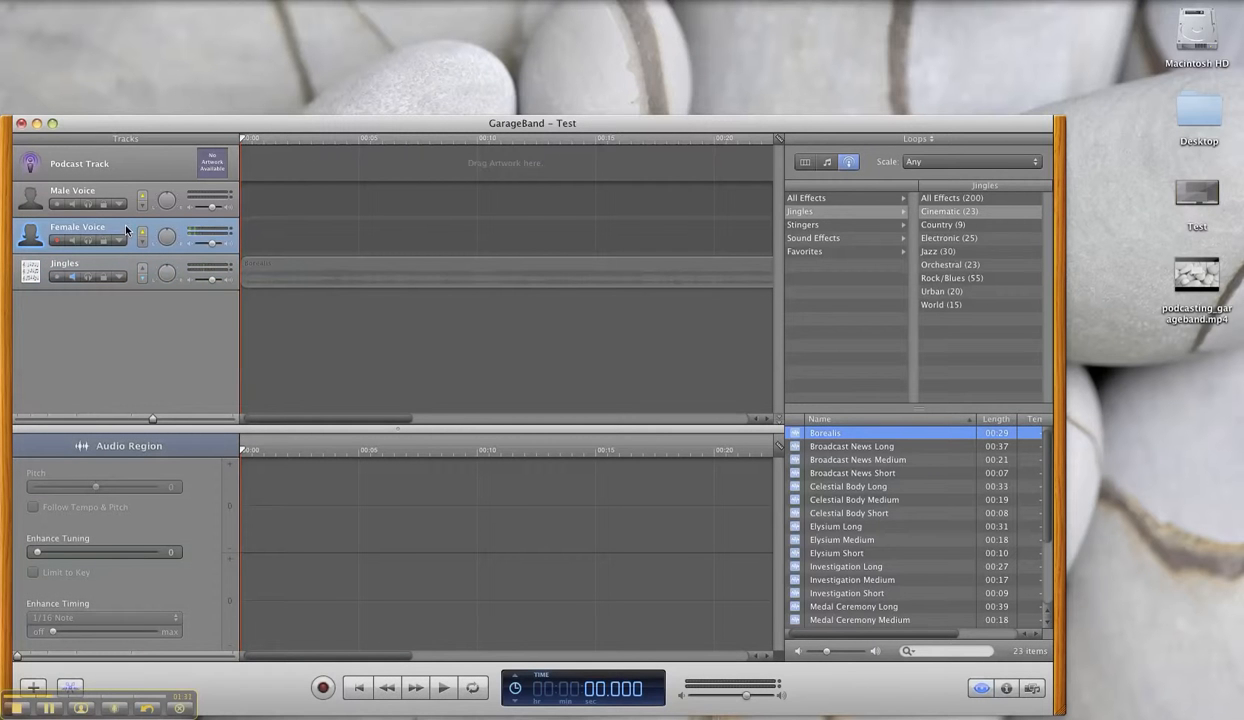
left_click(56, 241)
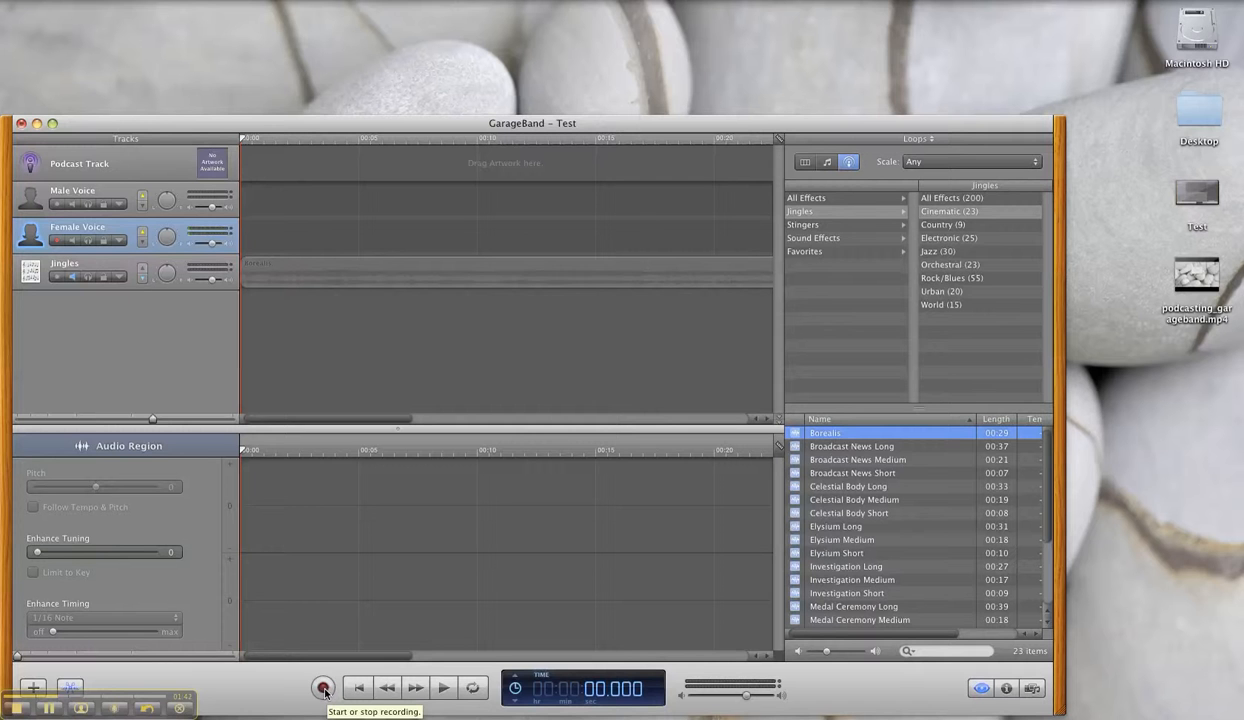
left_click(323, 688)
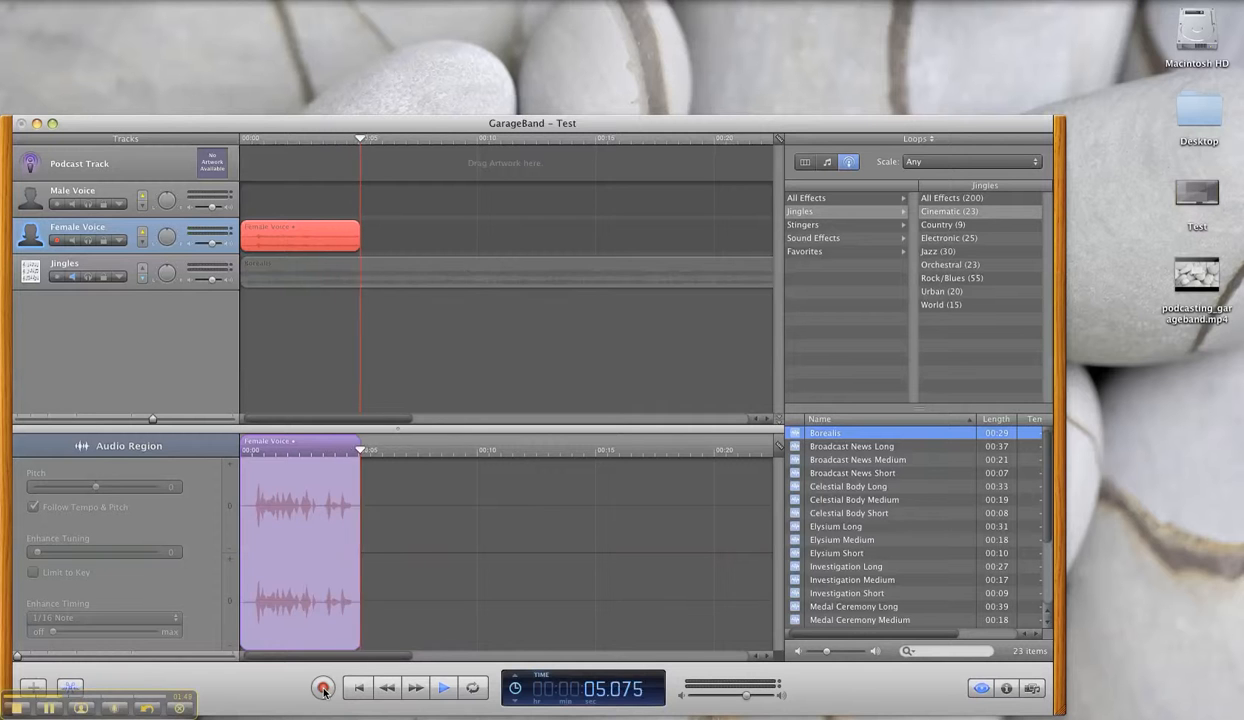
left_click(323, 688)
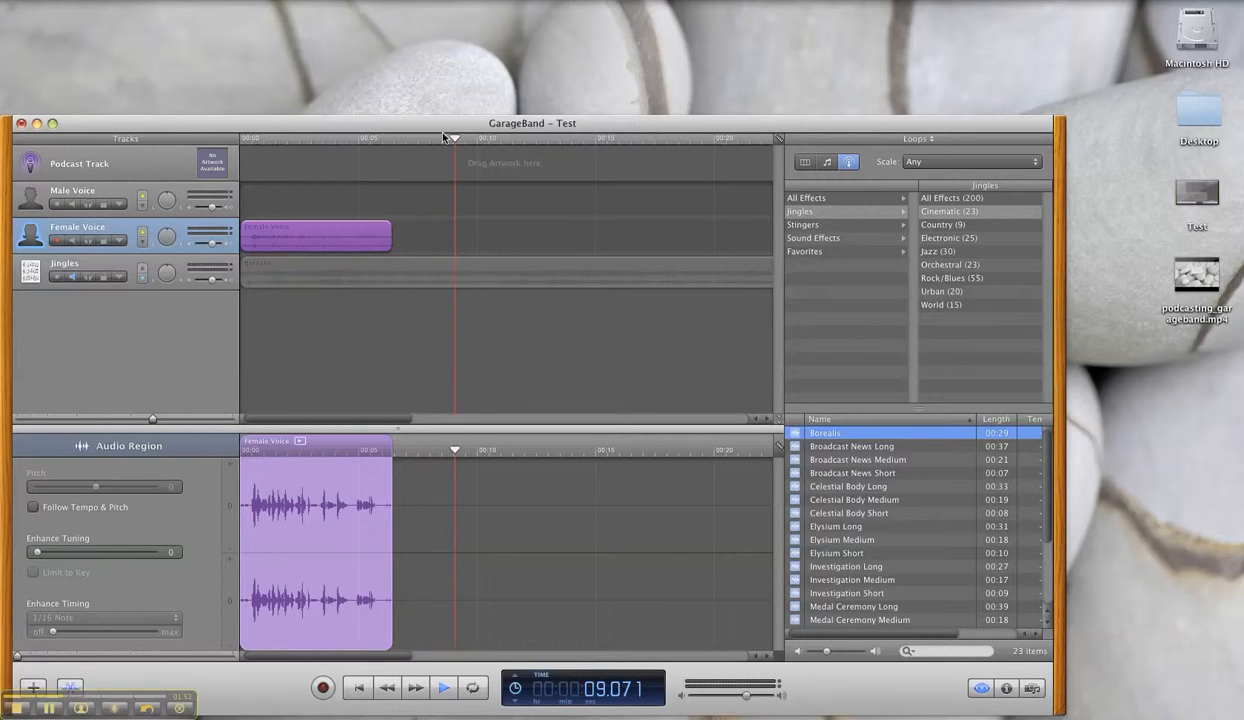
Unmute the Jingles track, play the voice clip and jingle together from the start, and return the playhead to the beginning.
key("space")
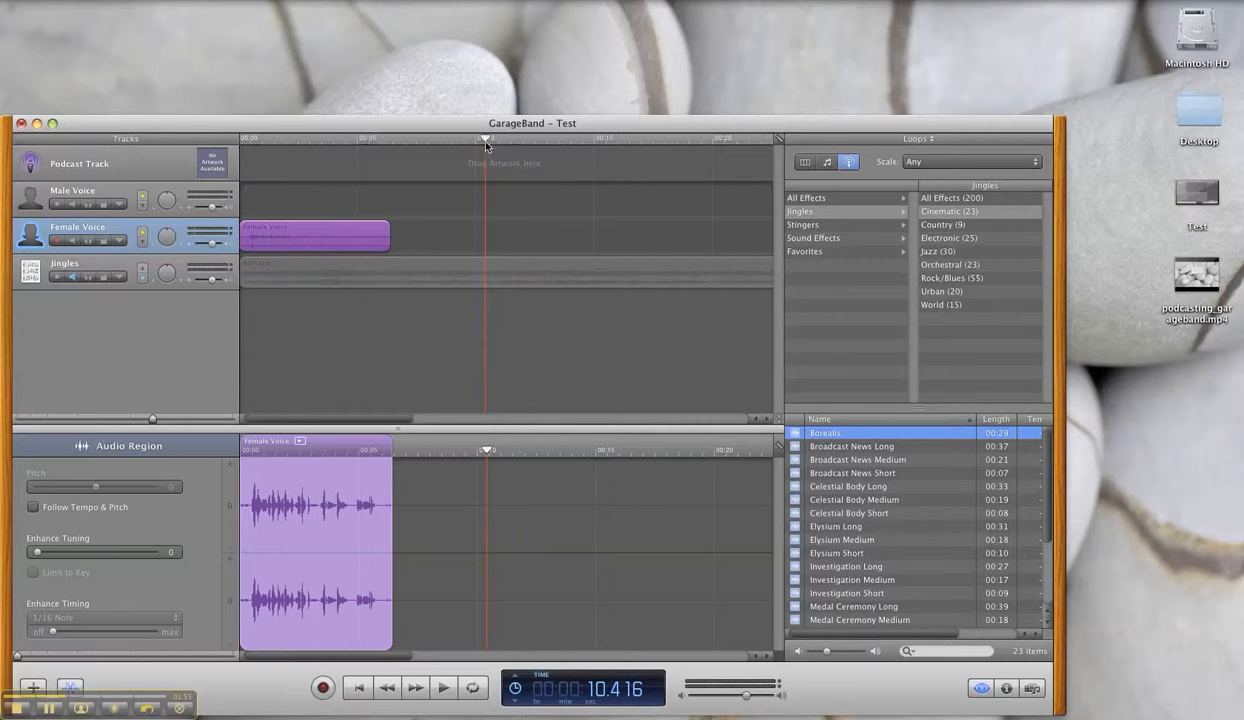
left_click_drag(484, 140, 226, 134)
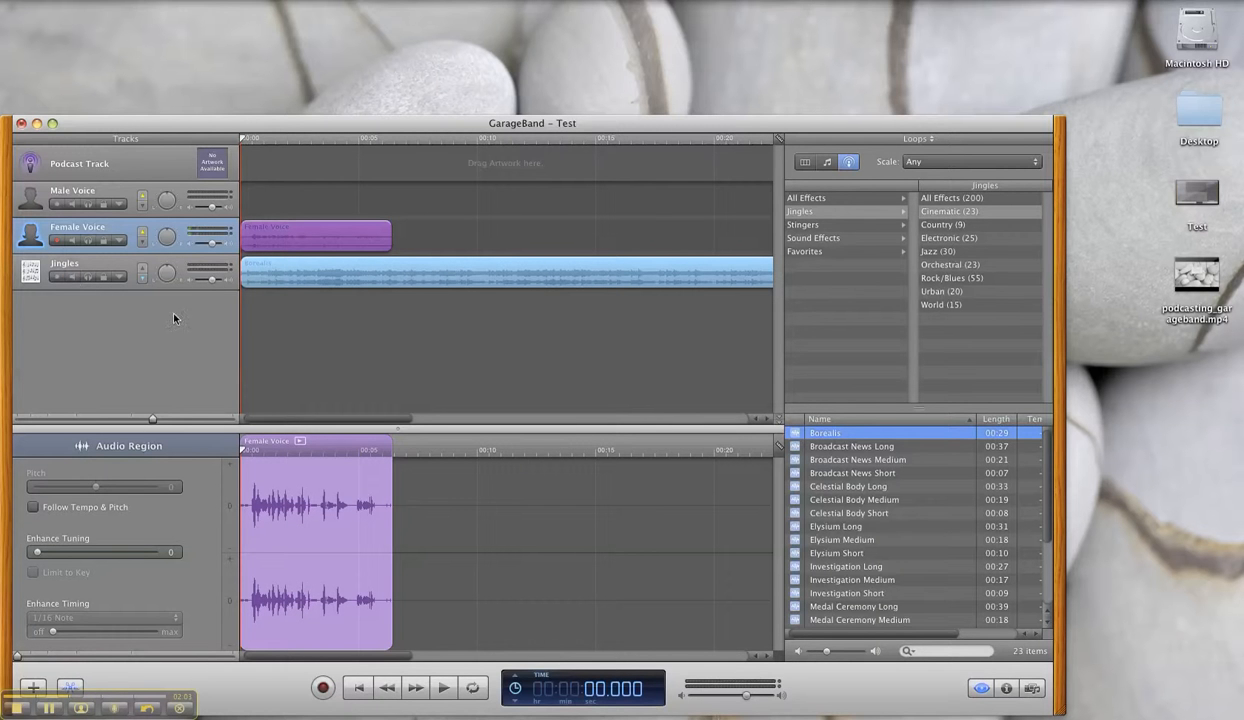
key("space")
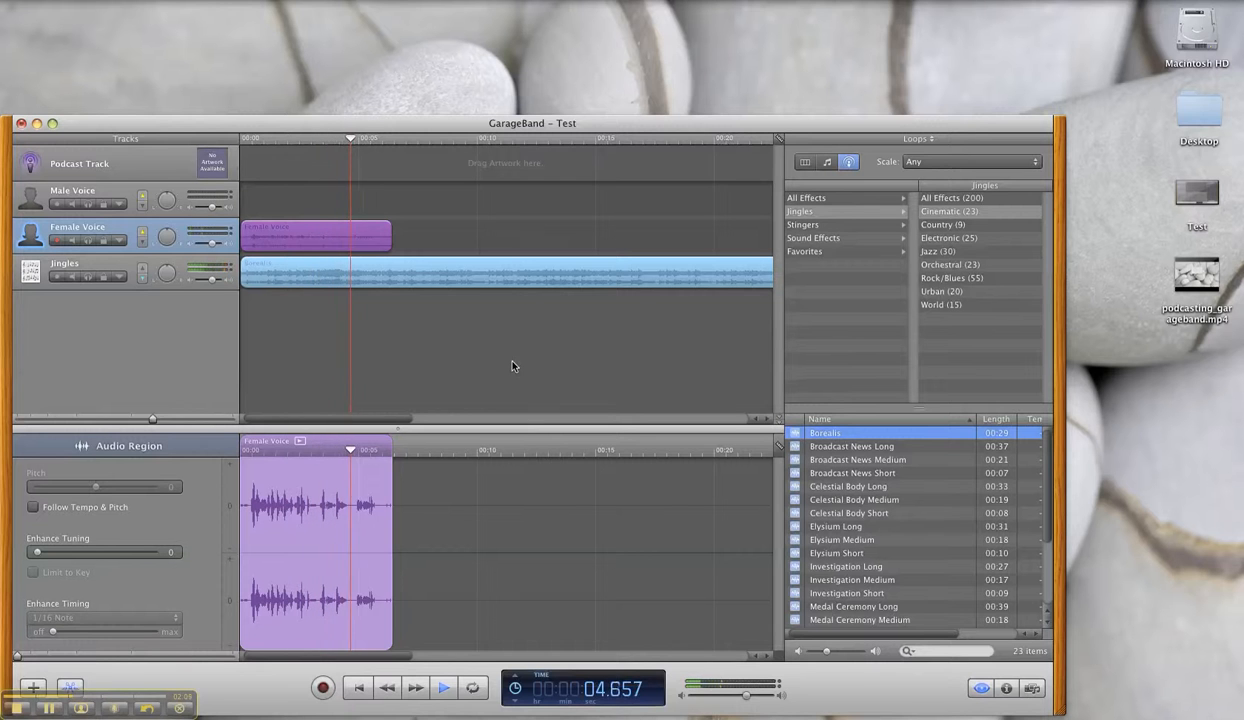
key("space")
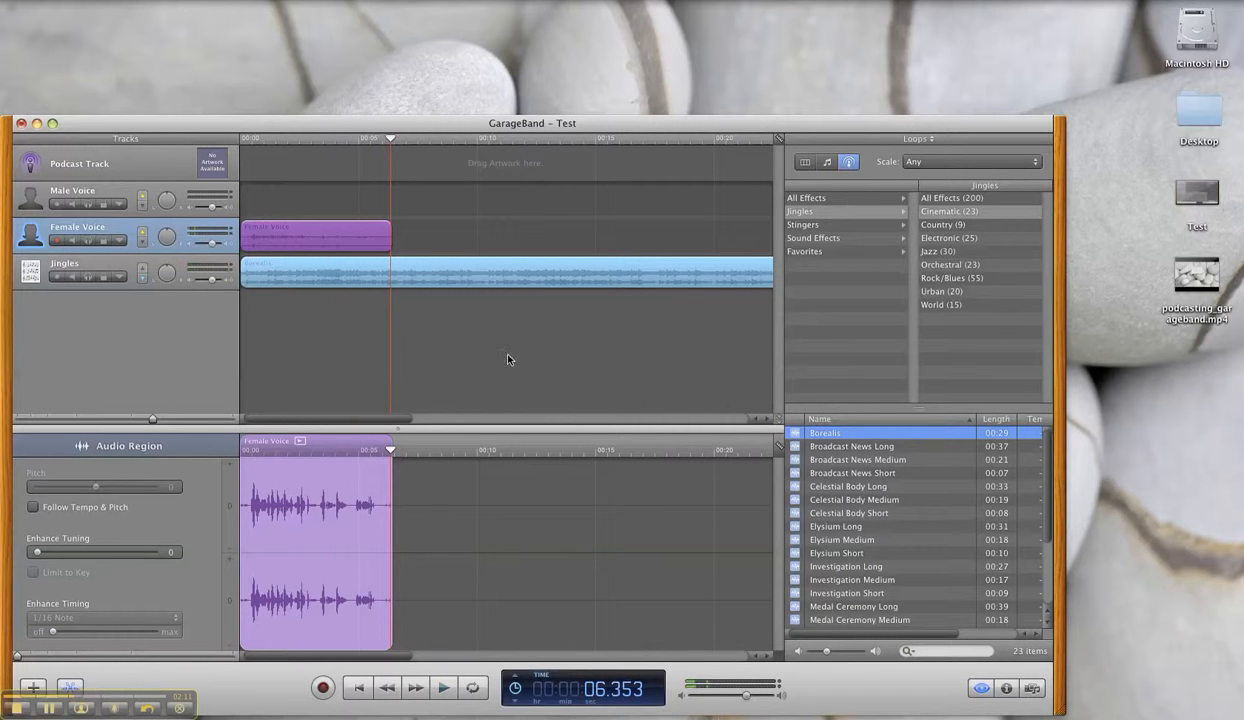
left_click_drag(377, 134, 241, 134)
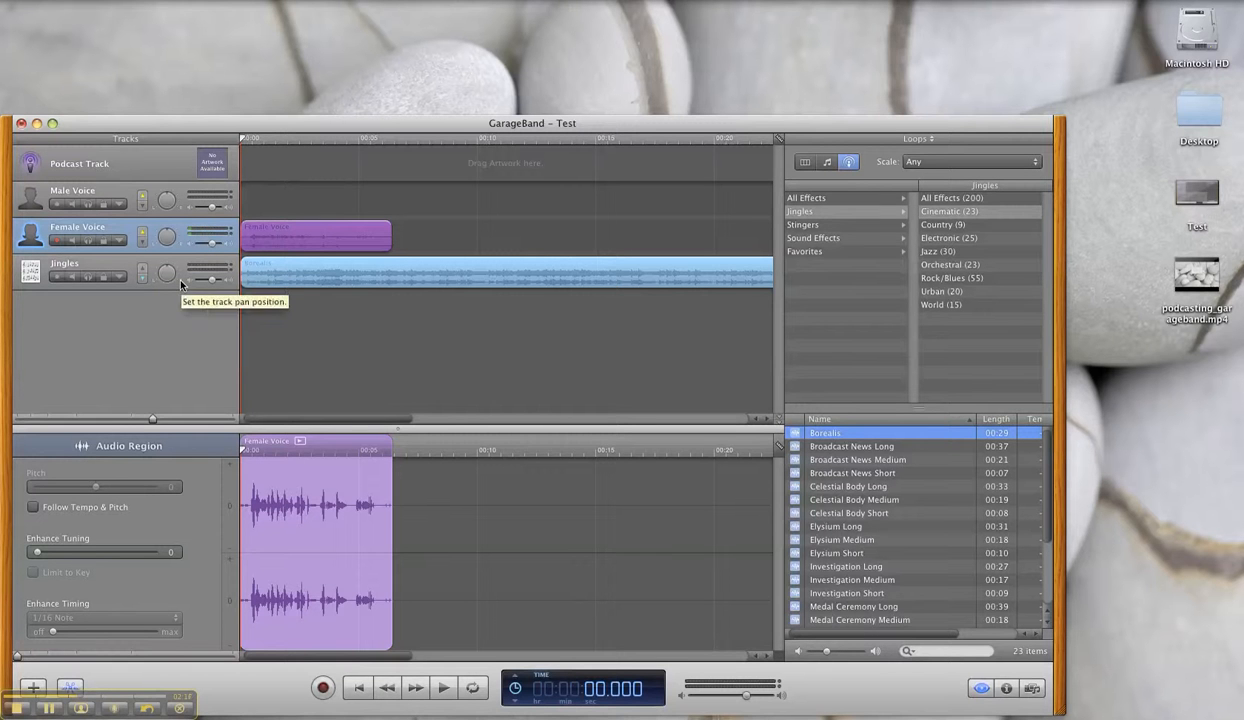
Show and enable the Jingles track's Track Volume automation and add a control point at about 3 seconds.
left_click(119, 280)
left_click(98, 304)
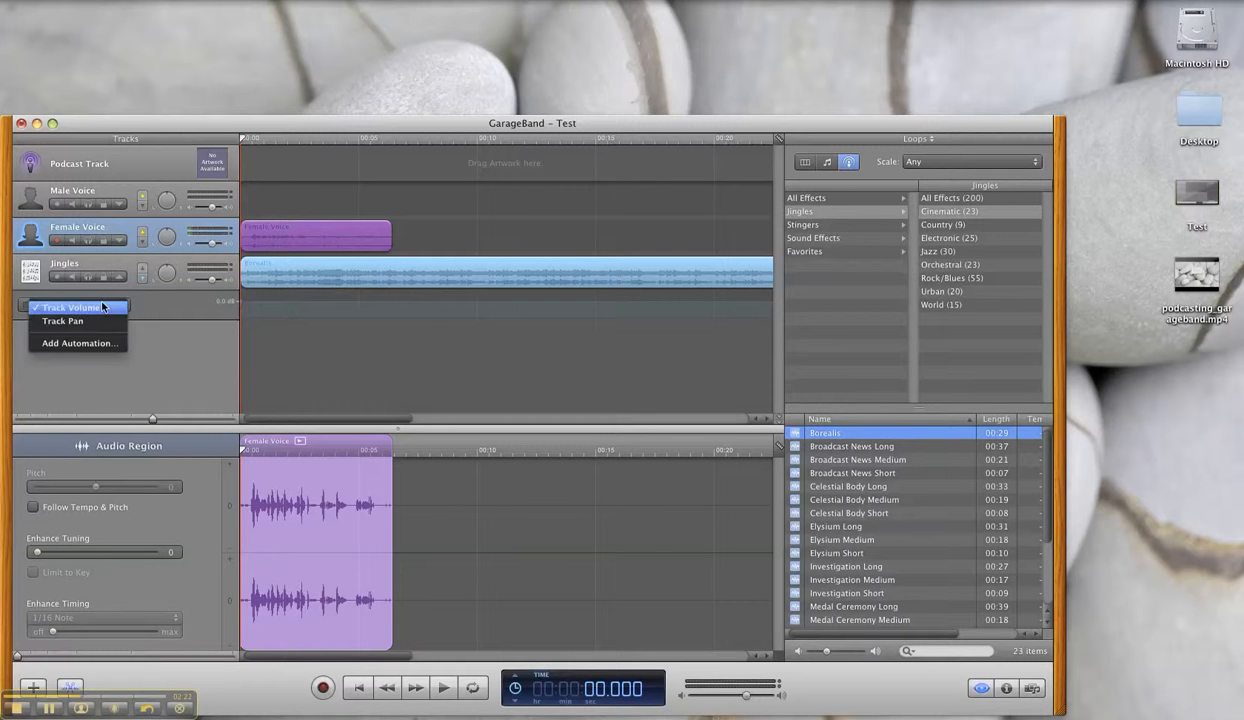
left_click(103, 307)
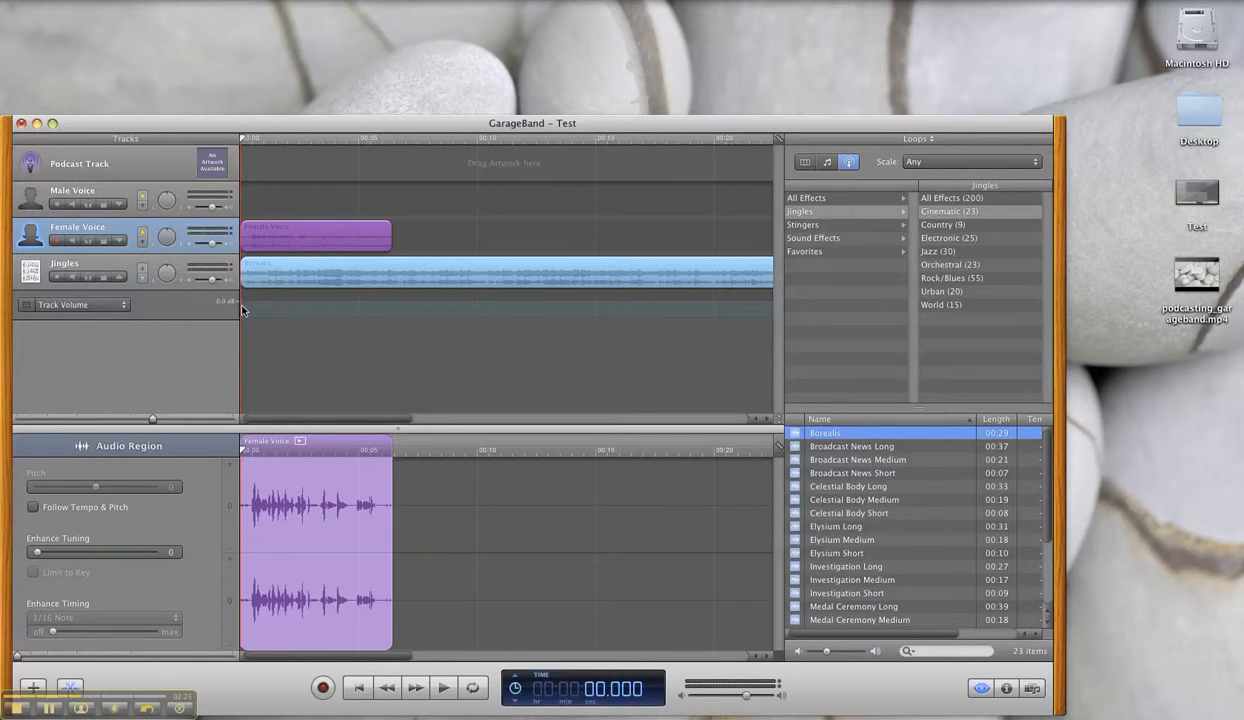
left_click(265, 317)
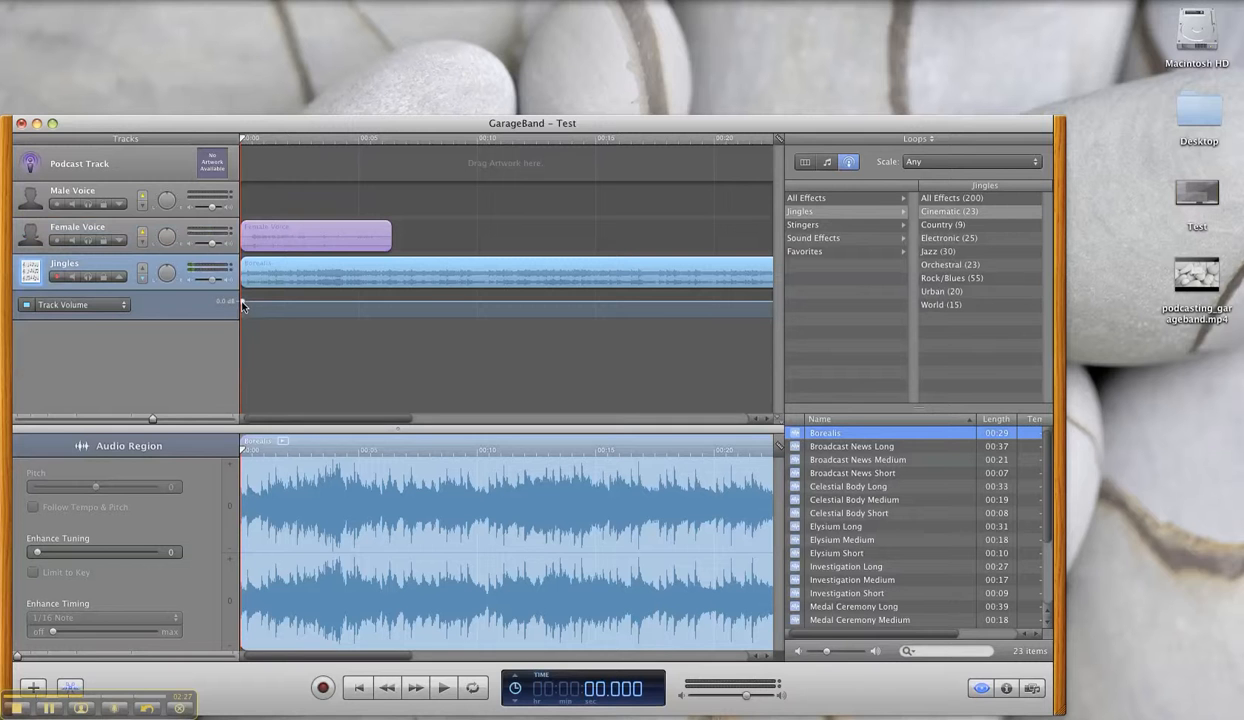
left_click(305, 306)
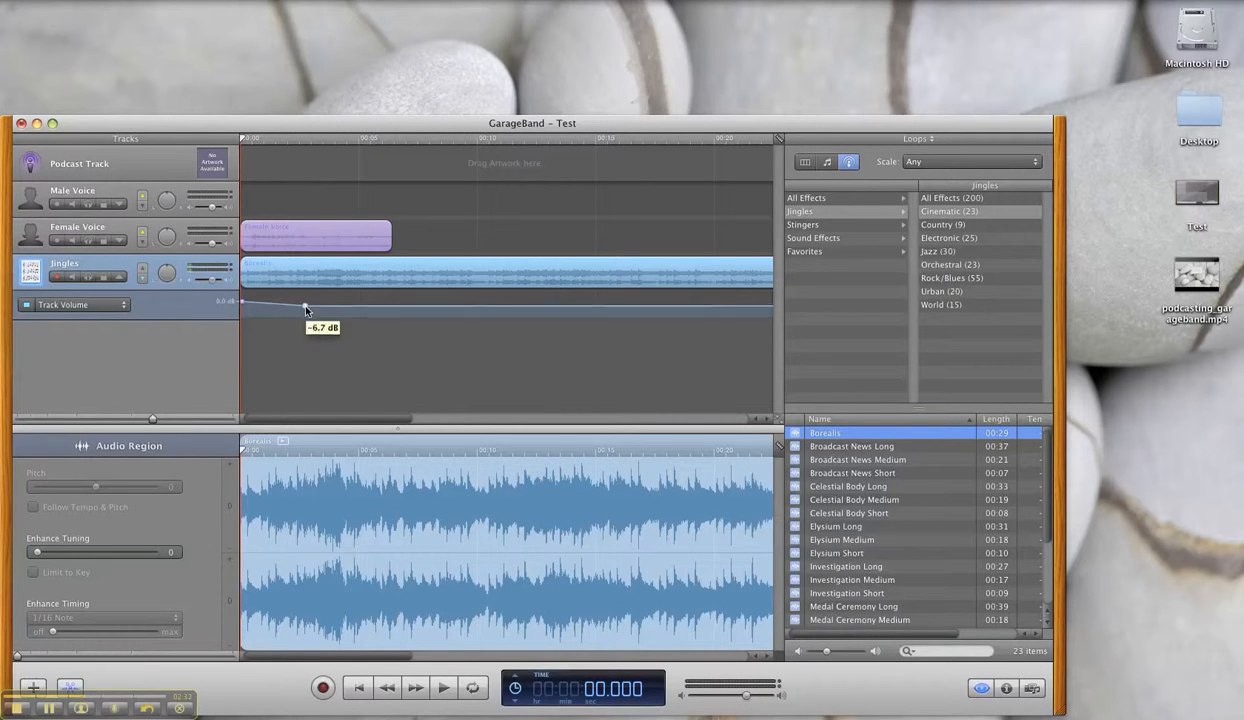
Shape a jingle fade-in by lowering the volume curve's start point and moving the second point to the voice clip's end near 0 dB.
left_click_drag(305, 308, 306, 318)
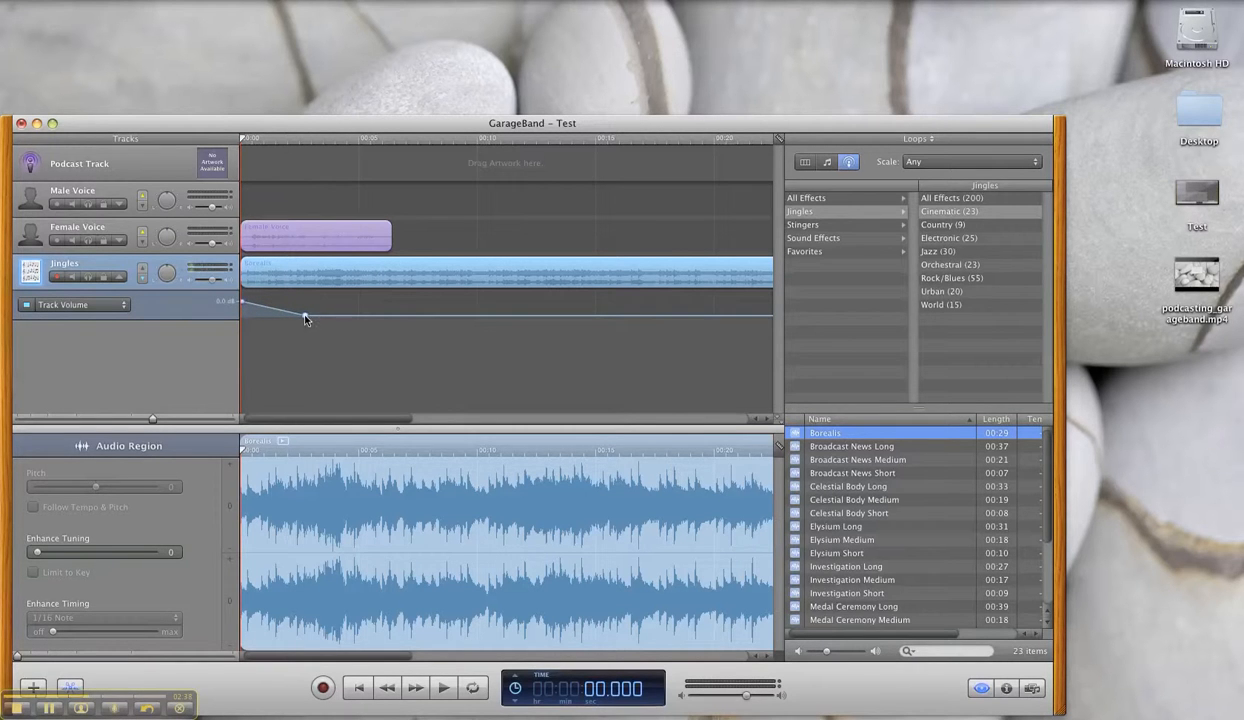
left_click_drag(304, 318, 307, 296)
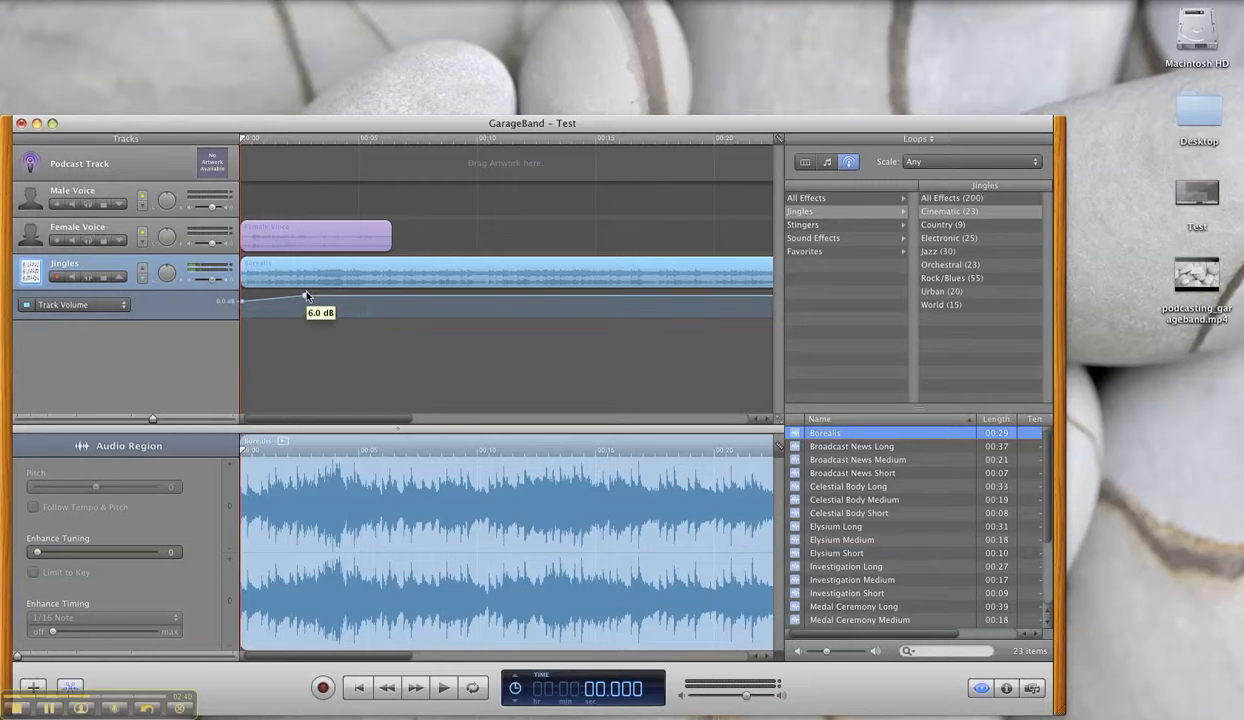
left_click(243, 303)
left_click_drag(243, 303, 244, 319)
left_click_drag(305, 299, 390, 303)
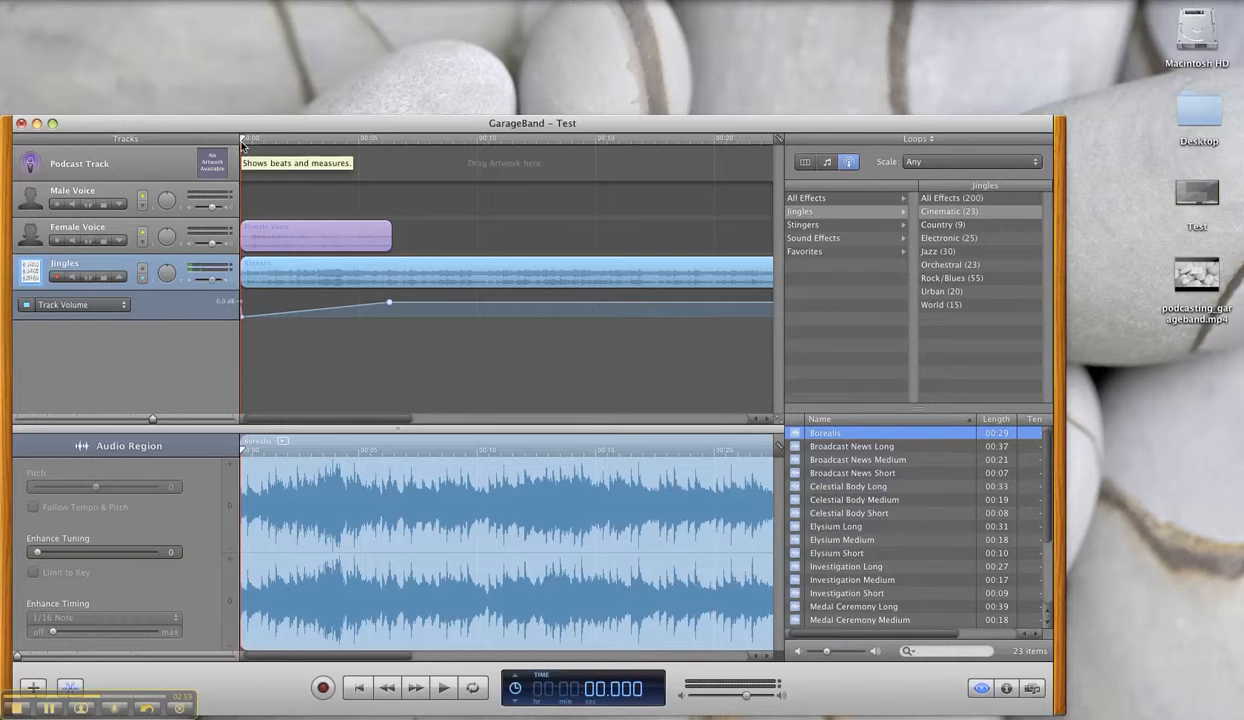
Play the faded-in jingle with the voice clip from the start and return the playhead to the beginning.
key("space")
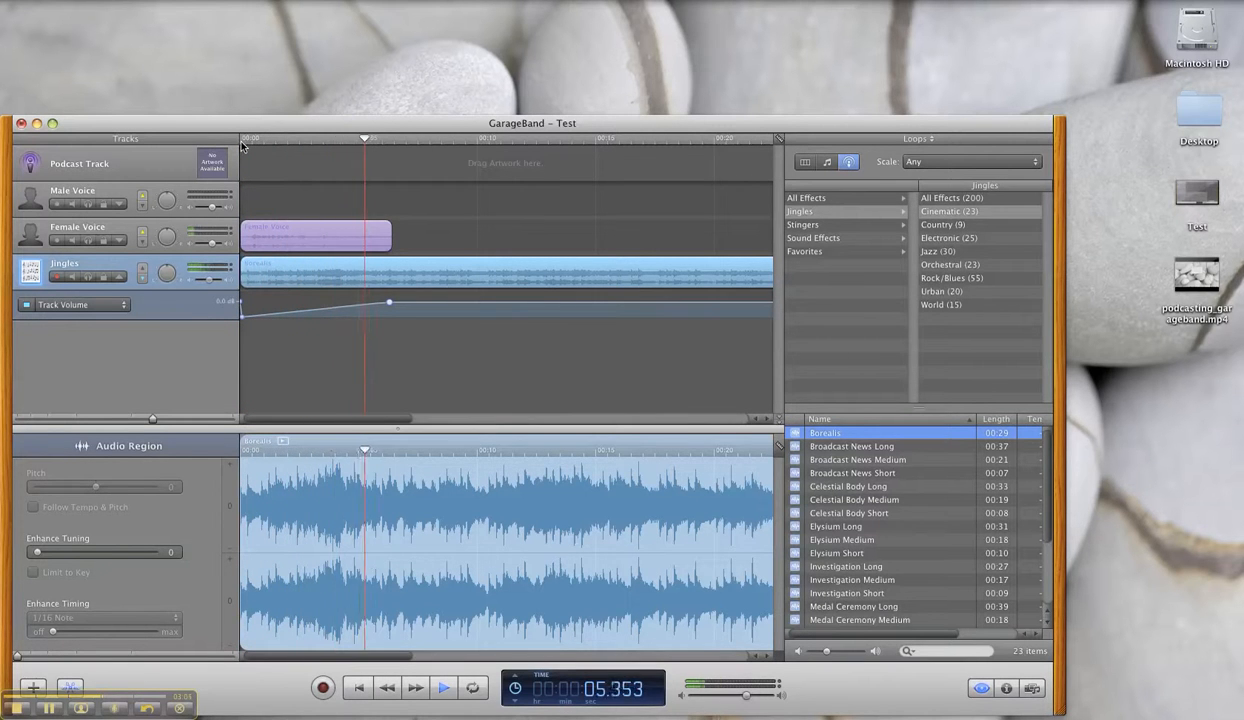
key("space")
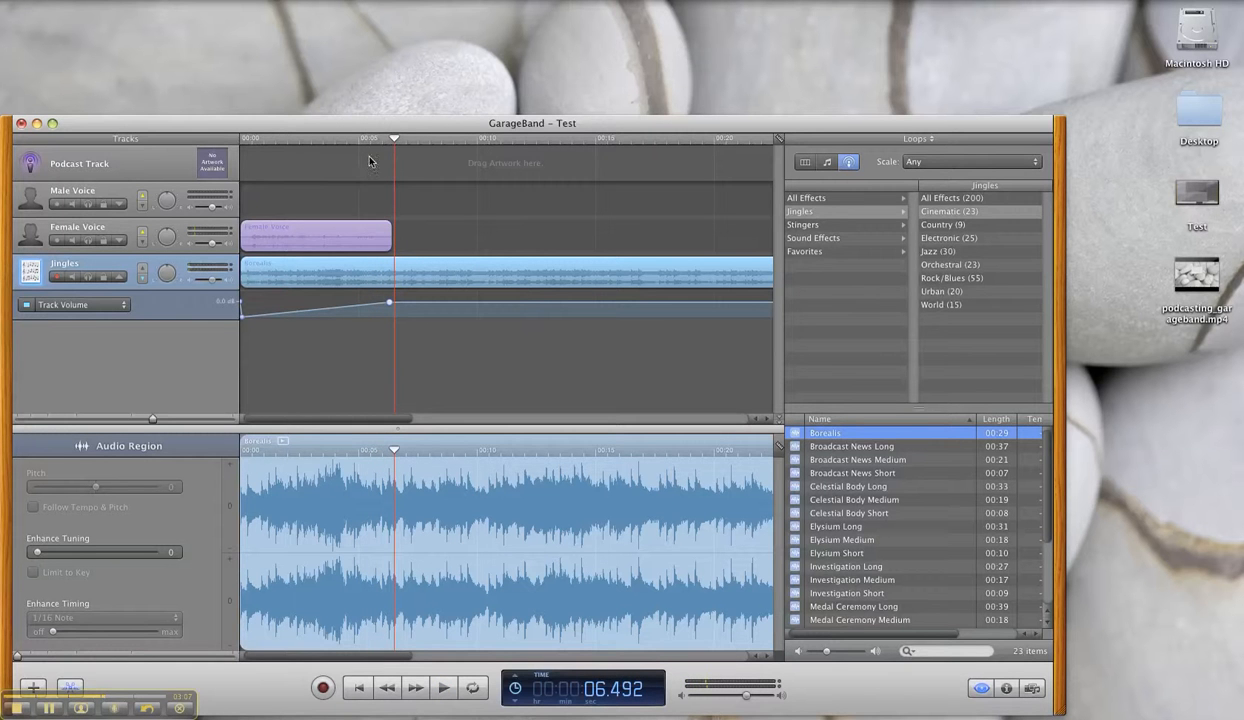
left_click_drag(395, 140, 239, 141)
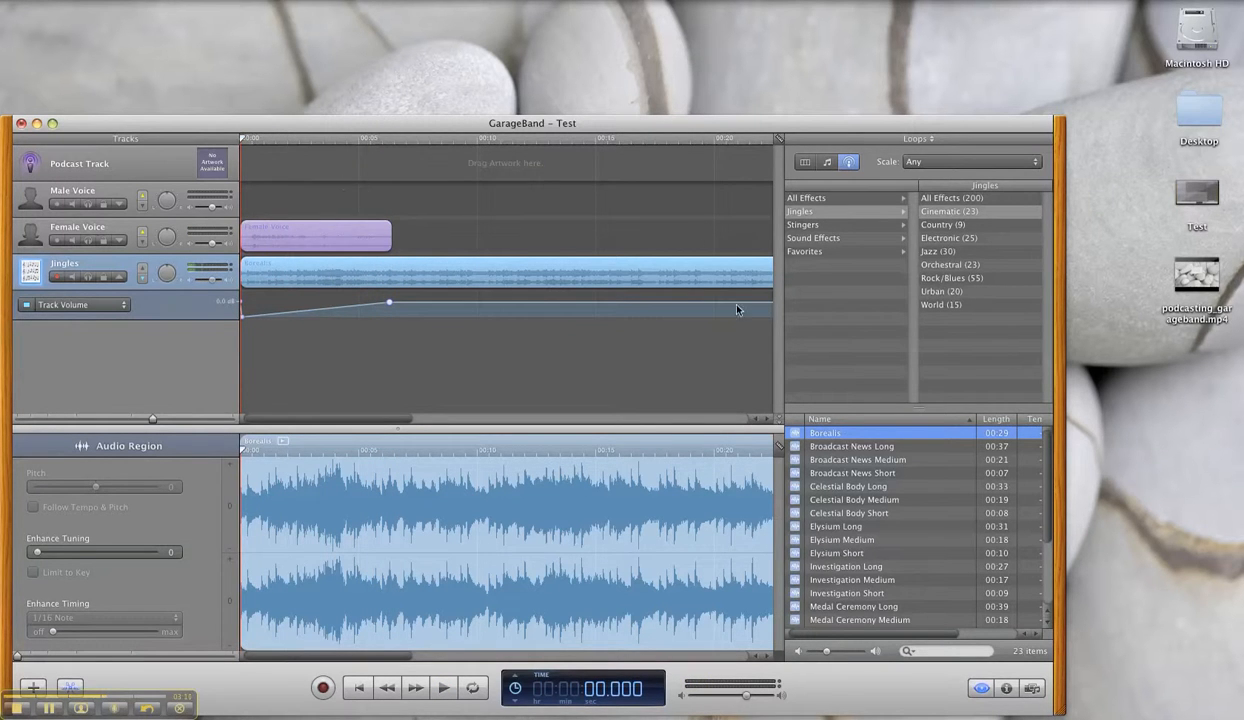
Add the periodic table photo from the Element Podcast album as artwork at the very start of the Podcast Track.
left_click(1033, 689)
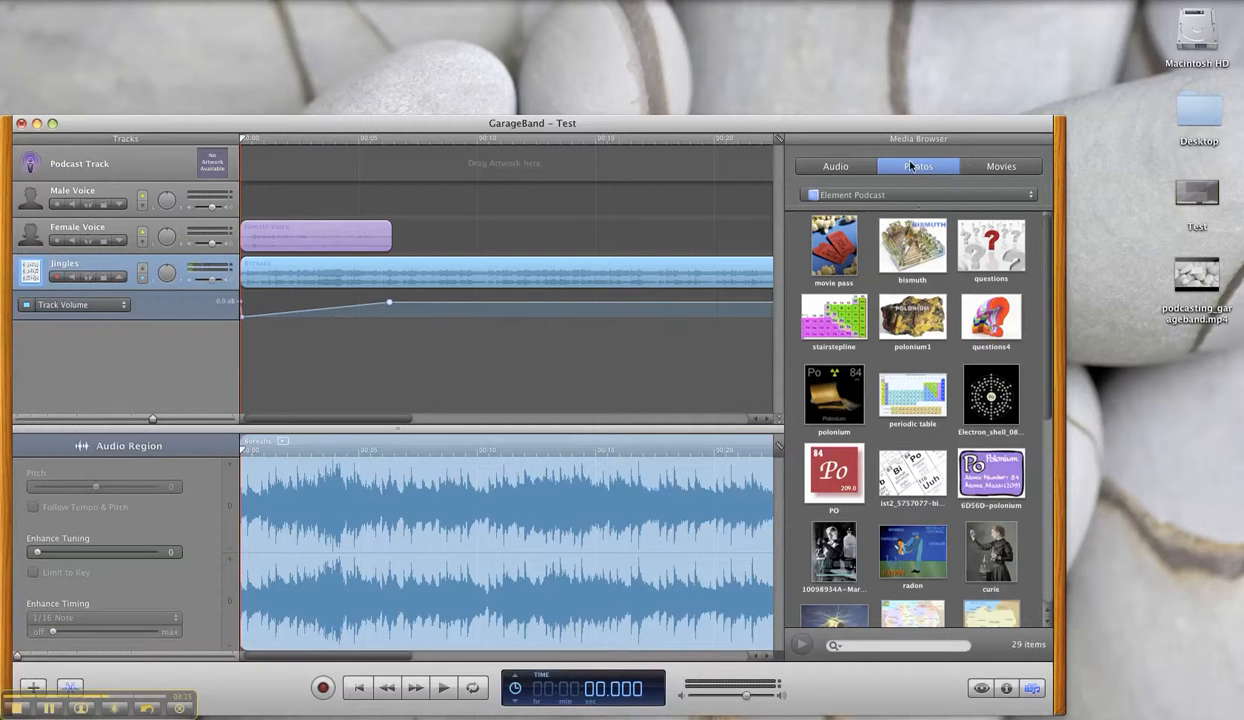
left_click(910, 166)
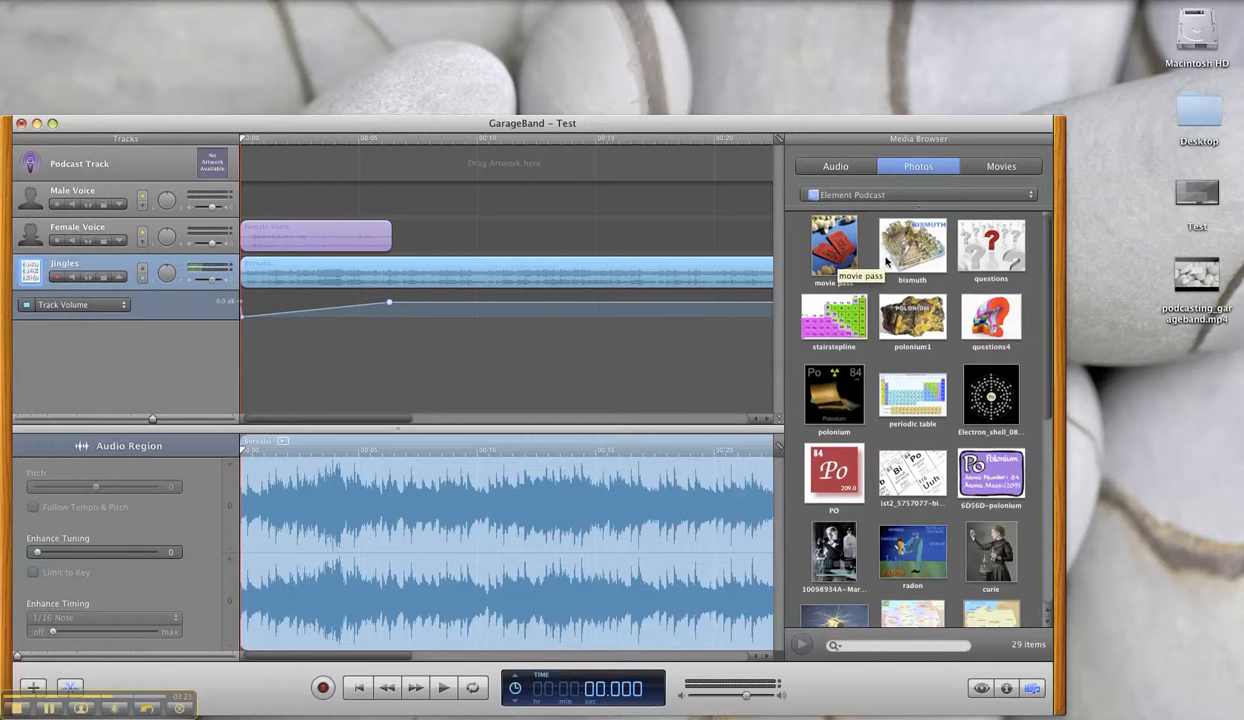
mouse_move(914, 400)
left_mouse_down()
mouse_move(355, 185)
mouse_move(276, 170)
left_mouse_up()
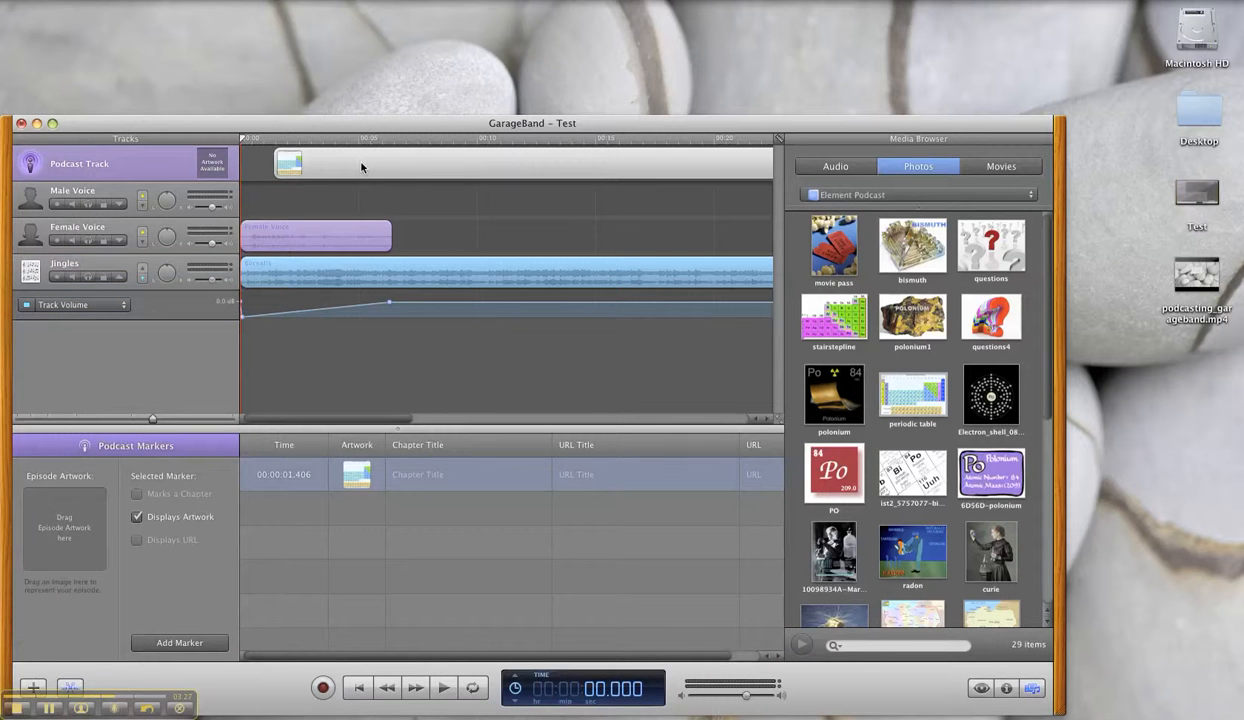
left_click_drag(362, 167, 328, 164)
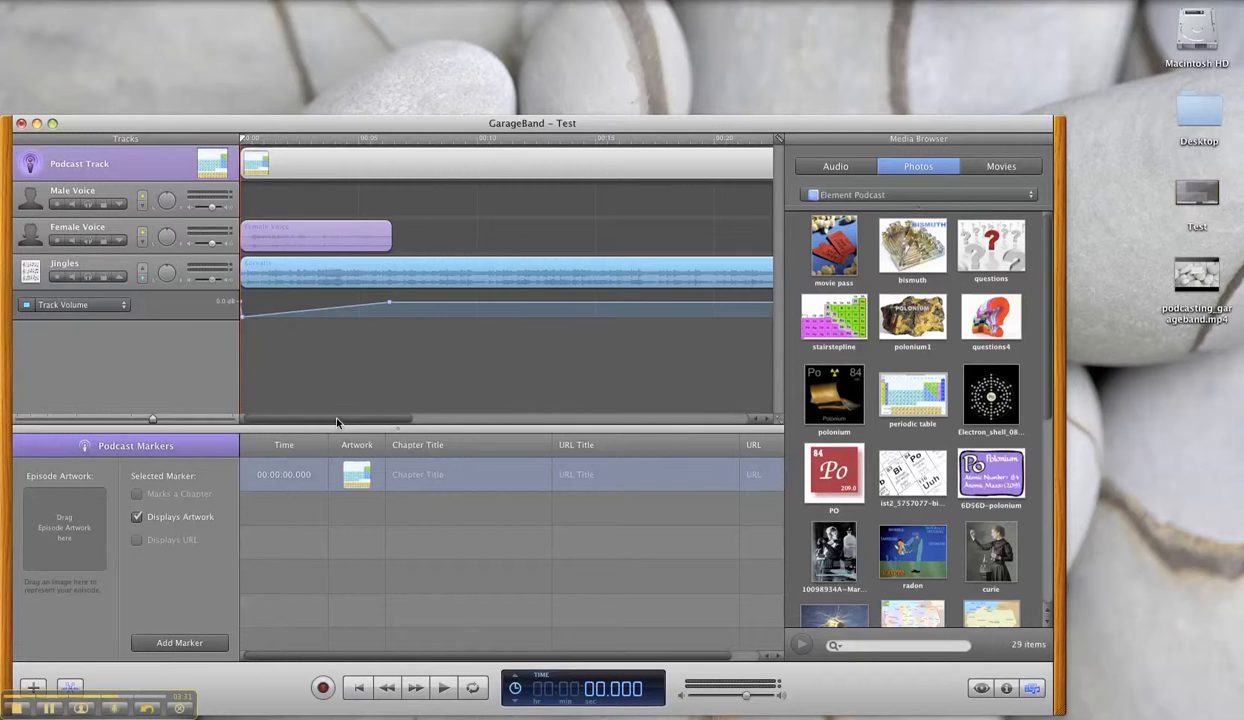
Shorten the periodic table artwork region on the Podcast Track to about 8 seconds, slightly past the end of the voice clip.
left_click_drag(337, 423, 445, 430)
left_click_drag(527, 434, 711, 438)
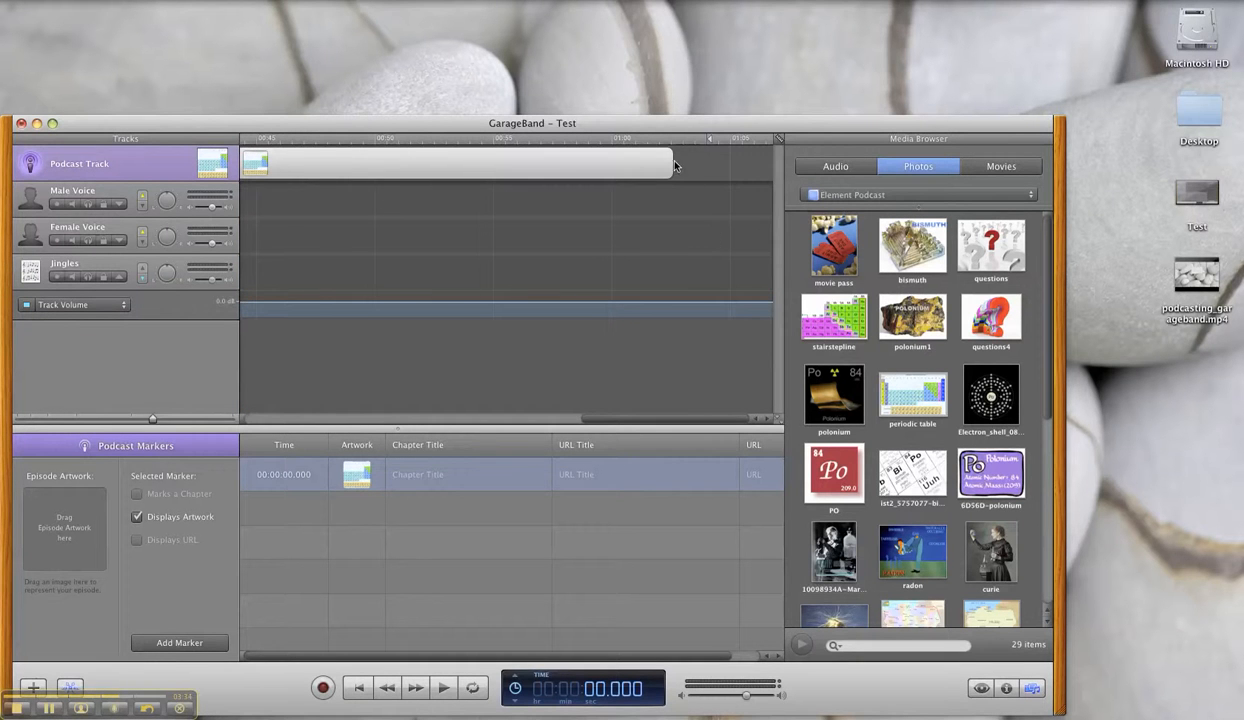
left_click_drag(672, 161, 423, 178)
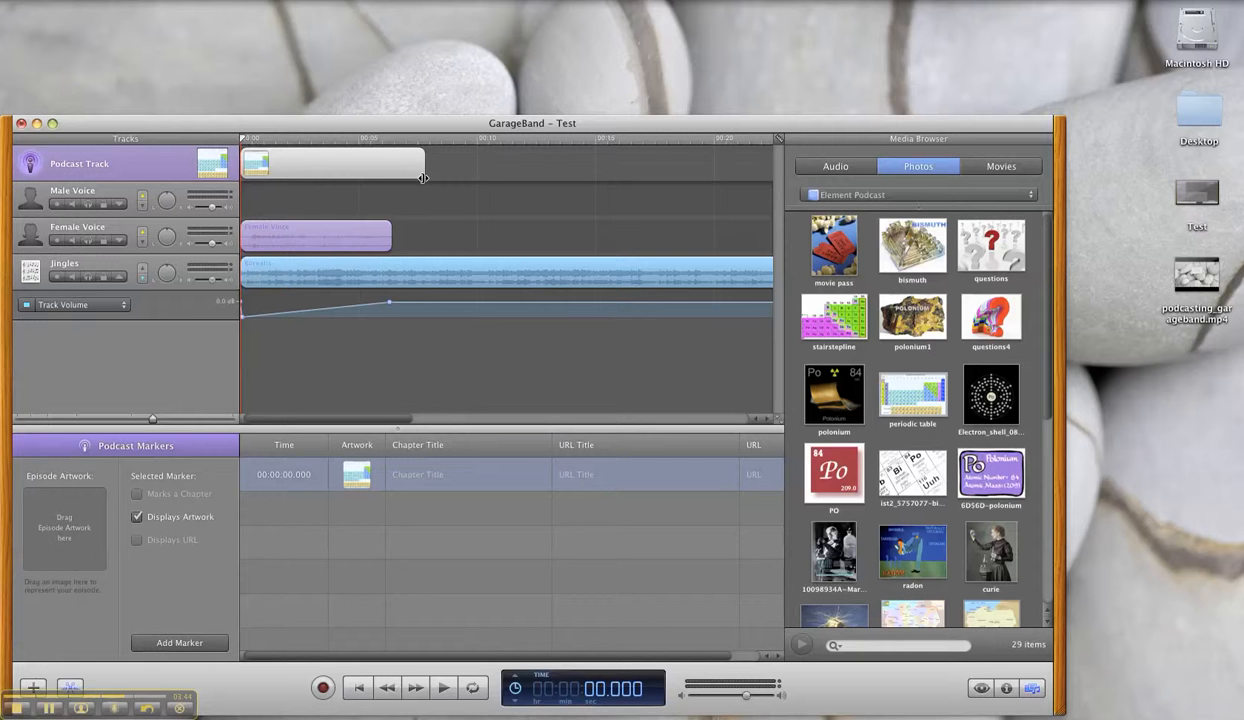
Split the jingle region on the Jingles track at about 7.8 seconds, where the periodic table artwork ends.
left_click(383, 277)
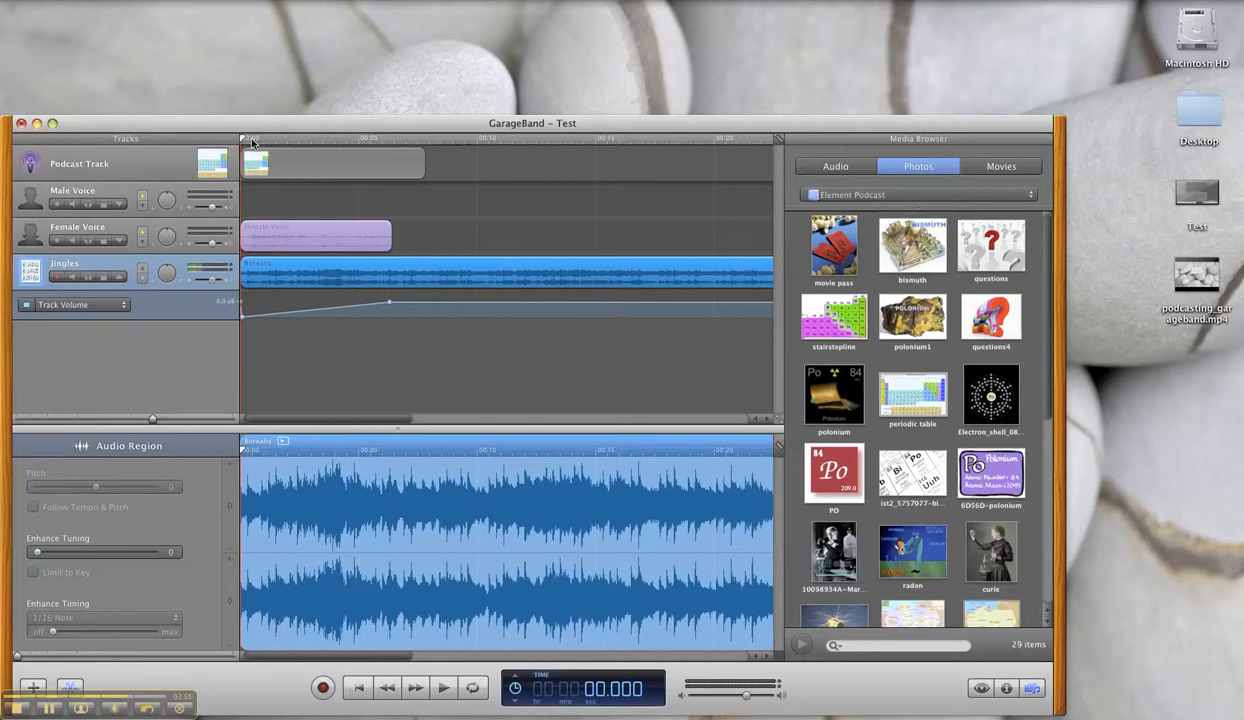
left_click_drag(252, 141, 428, 155)
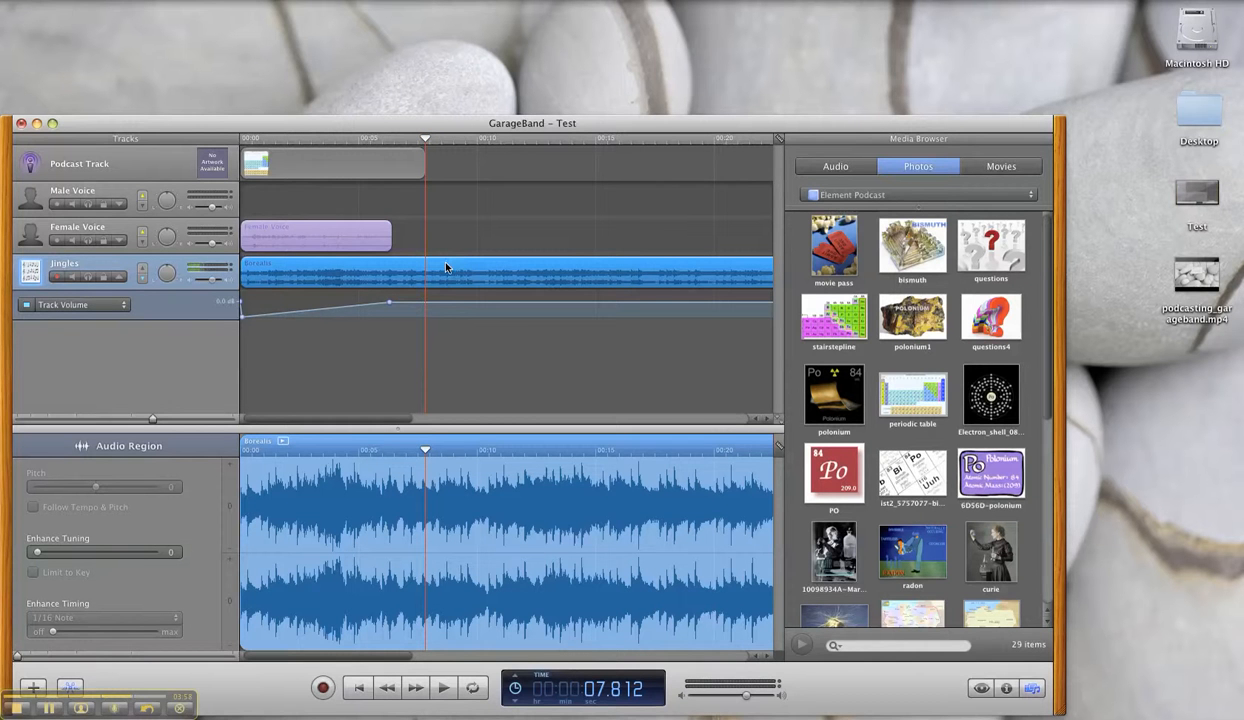
left_click(160, 2)
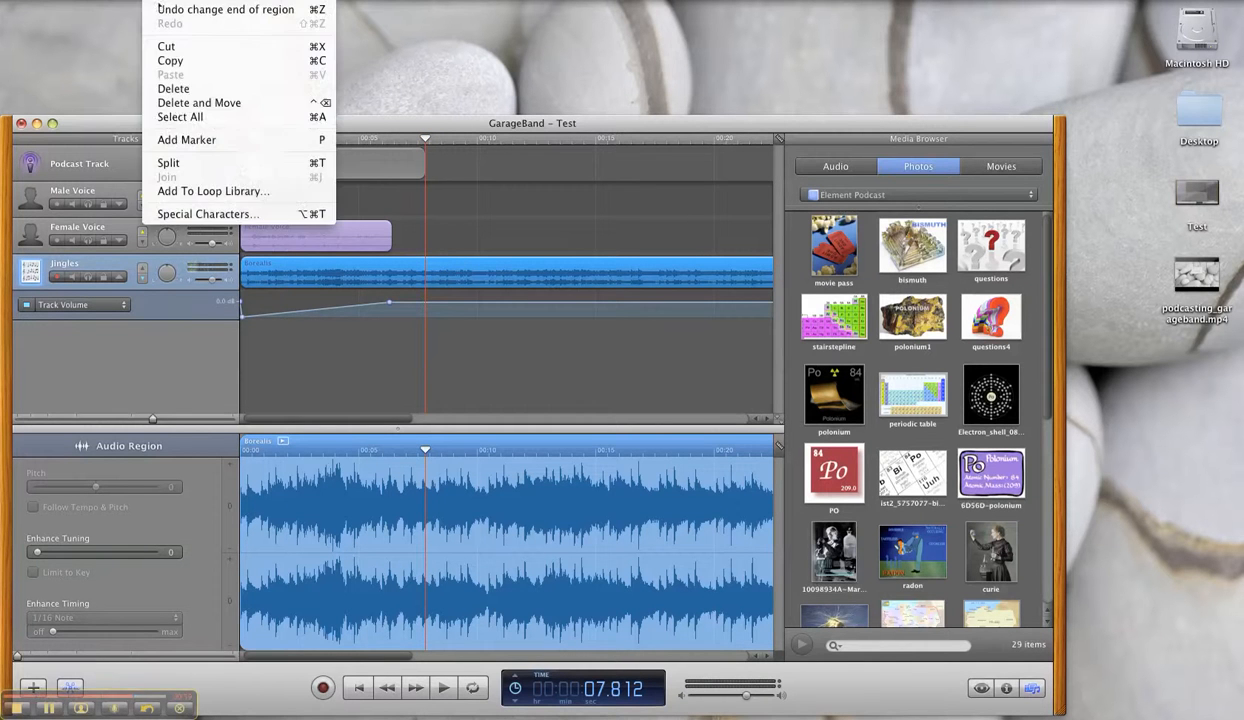
left_click(177, 163)
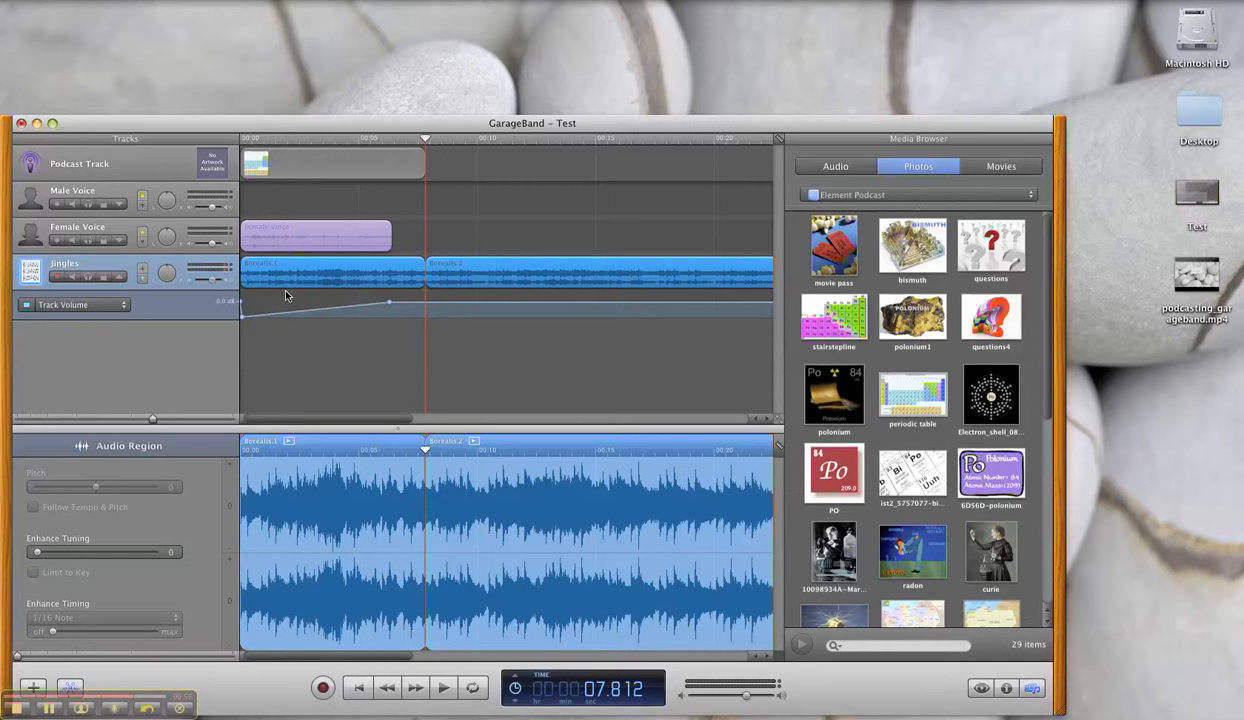
Delete the second part of the split jingle, after the end of the artwork region.
left_click(378, 332)
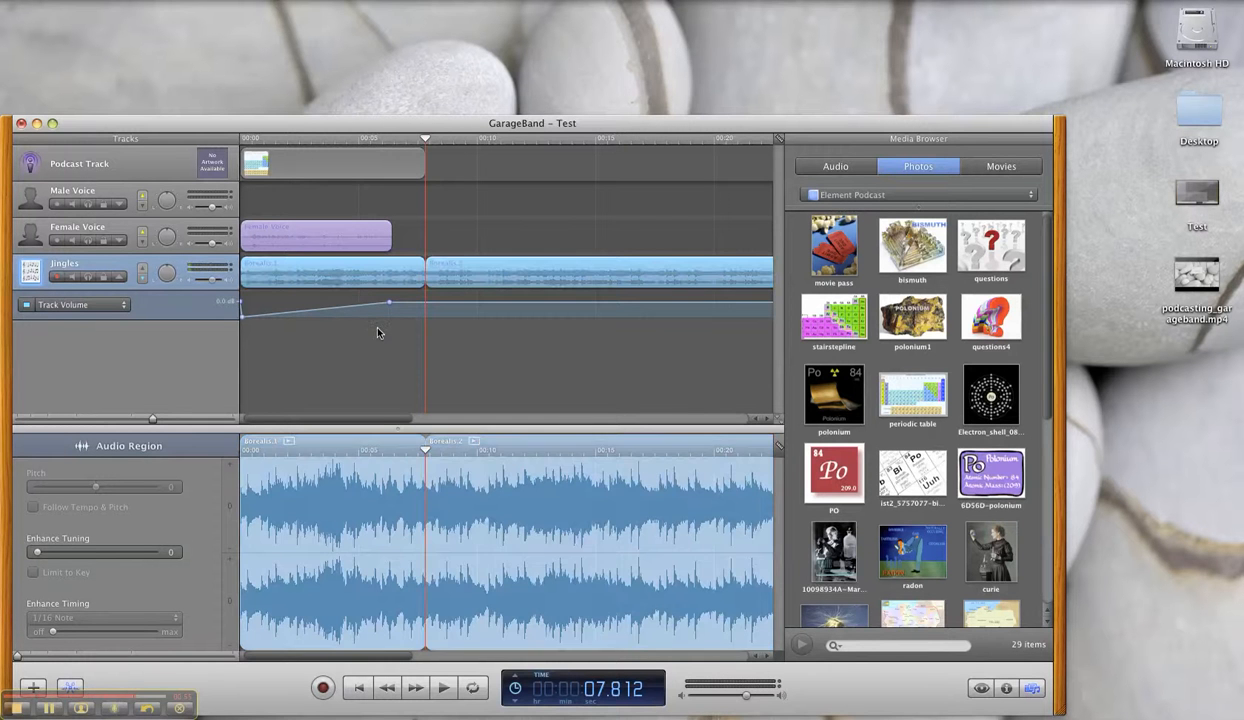
left_click(461, 275)
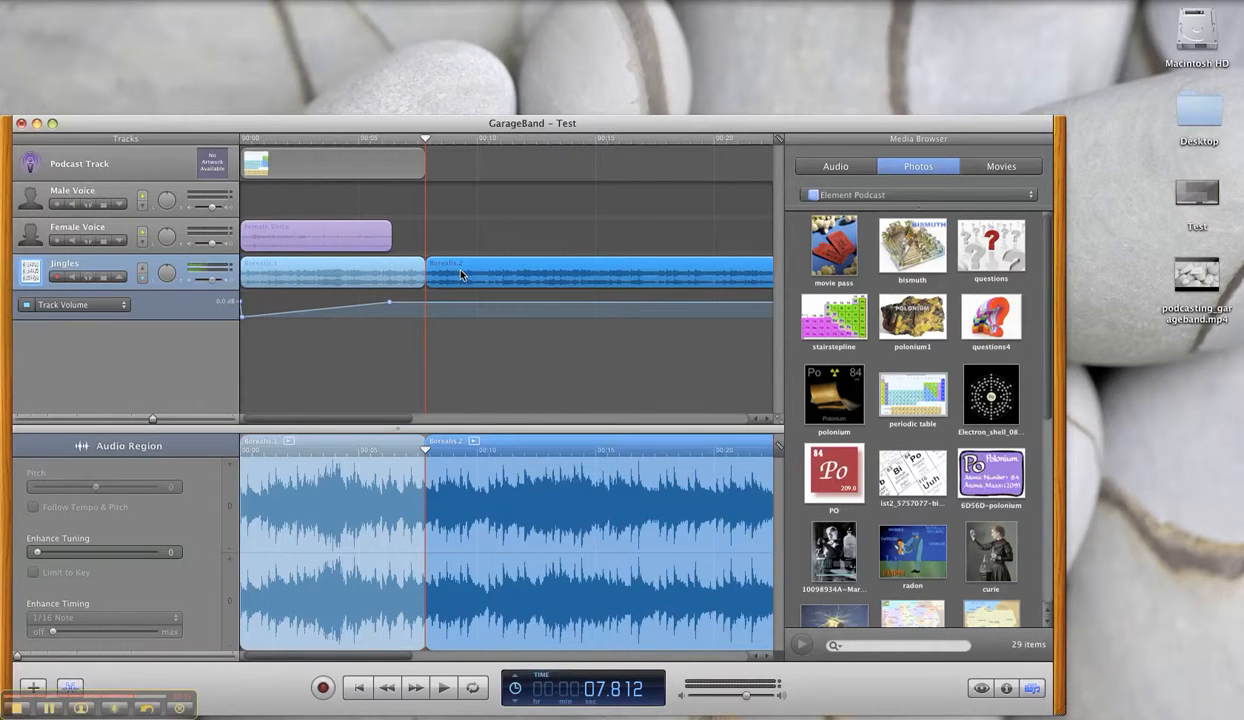
key("Delete")
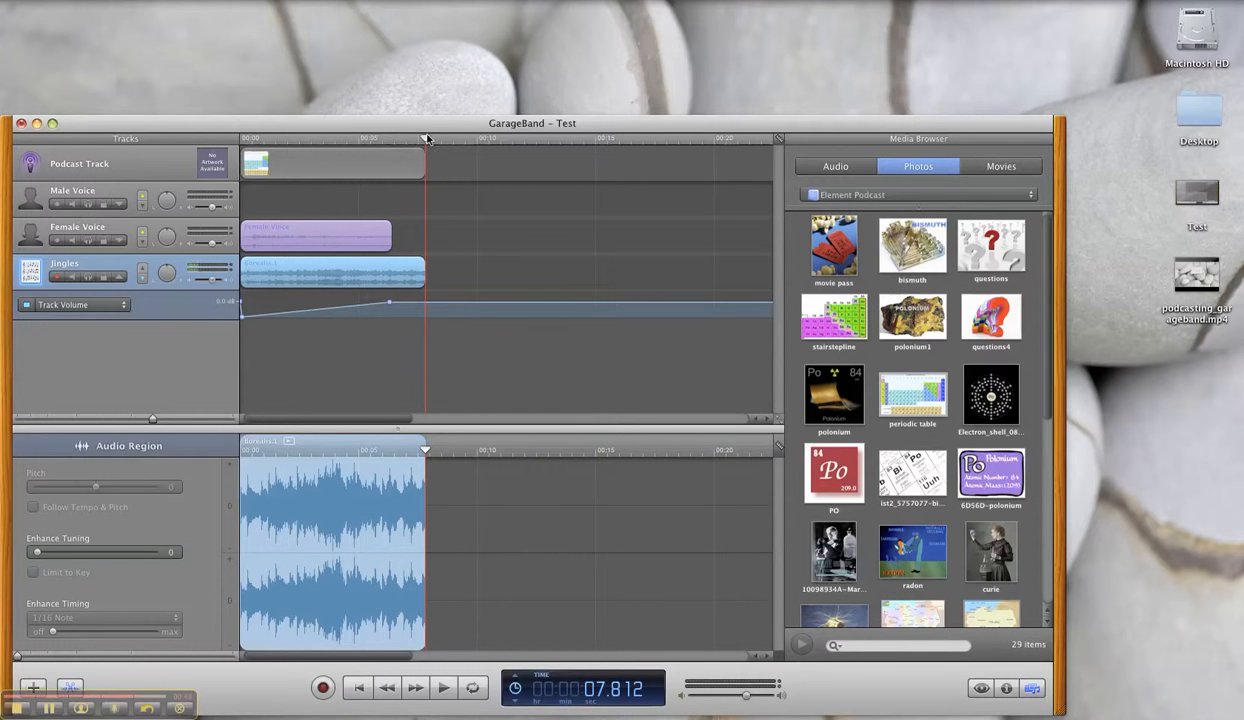
Play the podcast from the very beginning to check the trimmed jingle with the voice and artwork.
left_click_drag(420, 135, 237, 146)
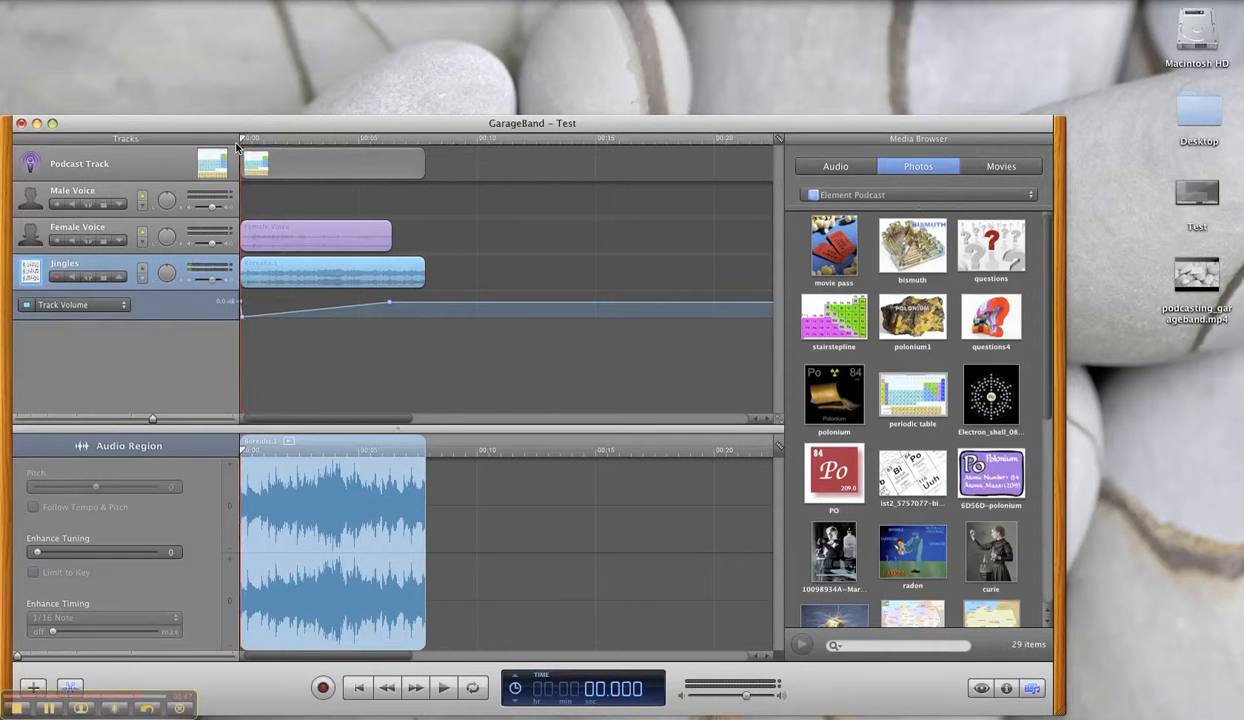
key("space")
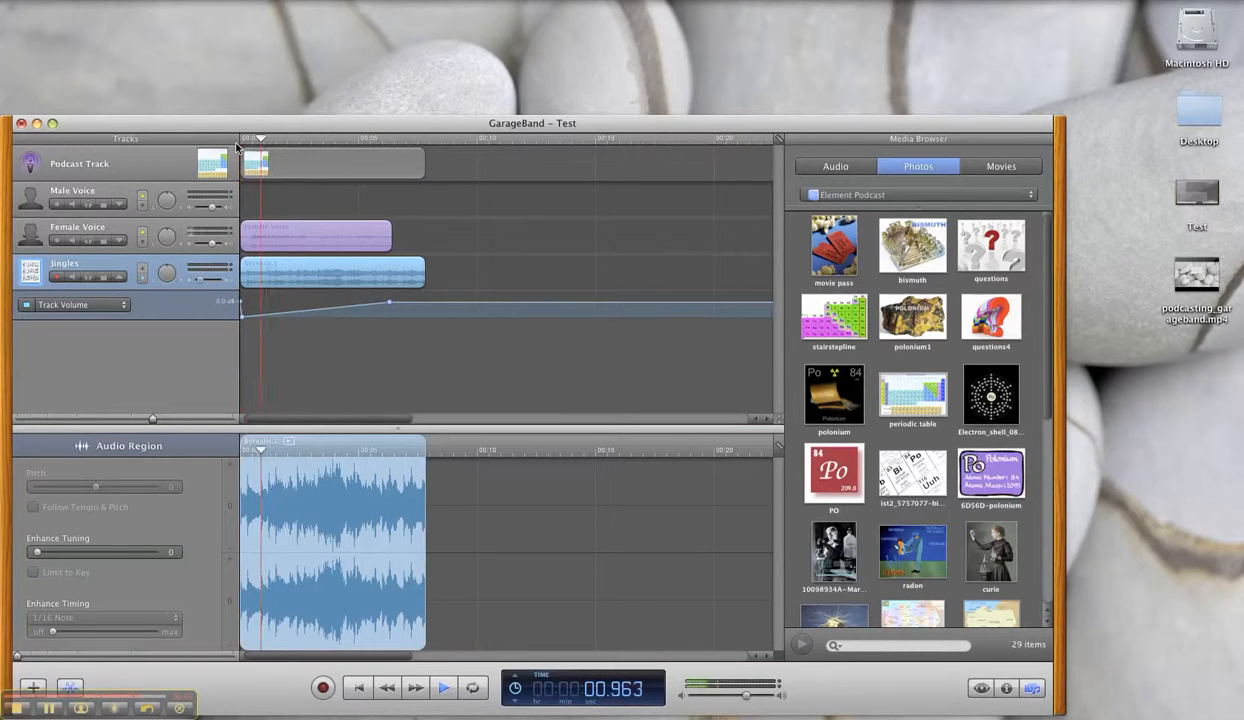